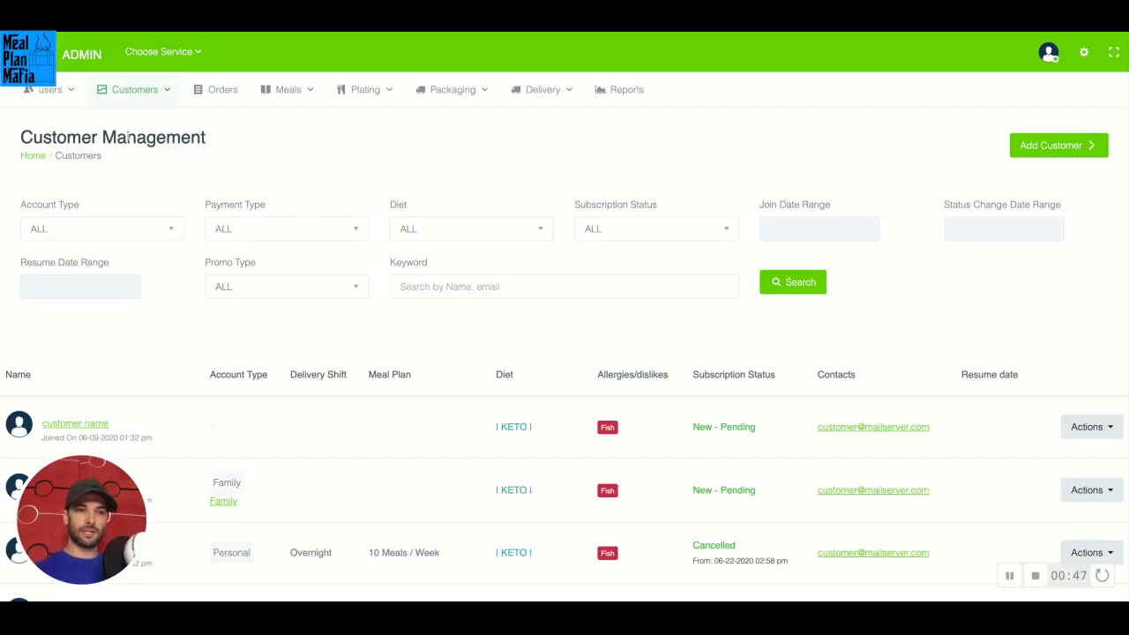
# Look over the Customer Management page and the available customer sections, Customers and Corporate Accounts
pyautogui.scroll(-3, 383, 391)
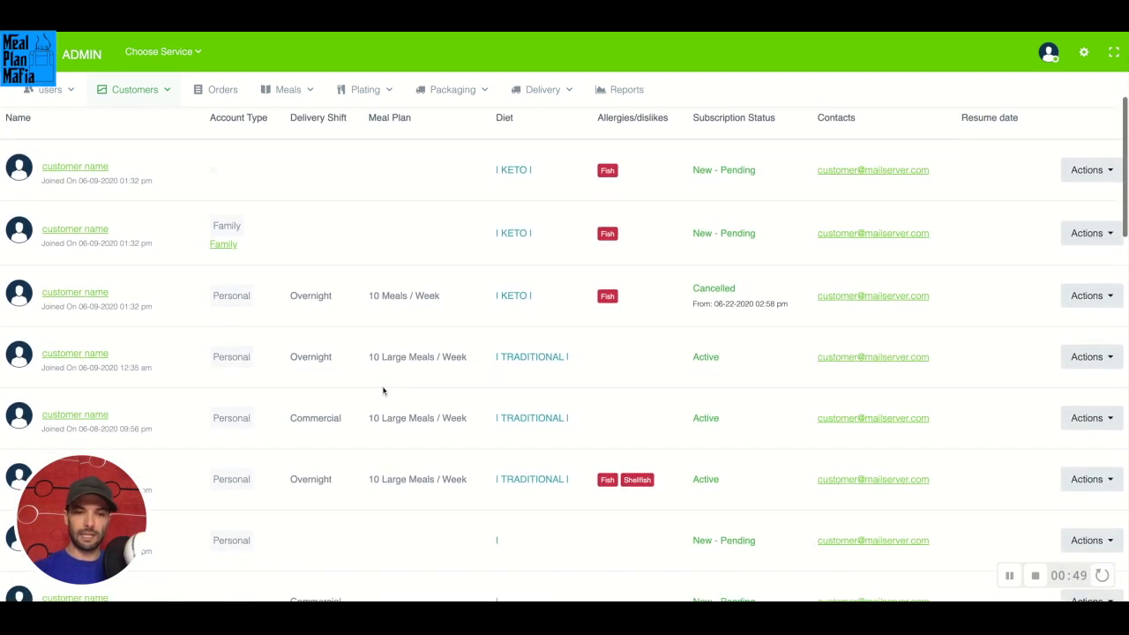
pyautogui.scroll(3, 383, 391)
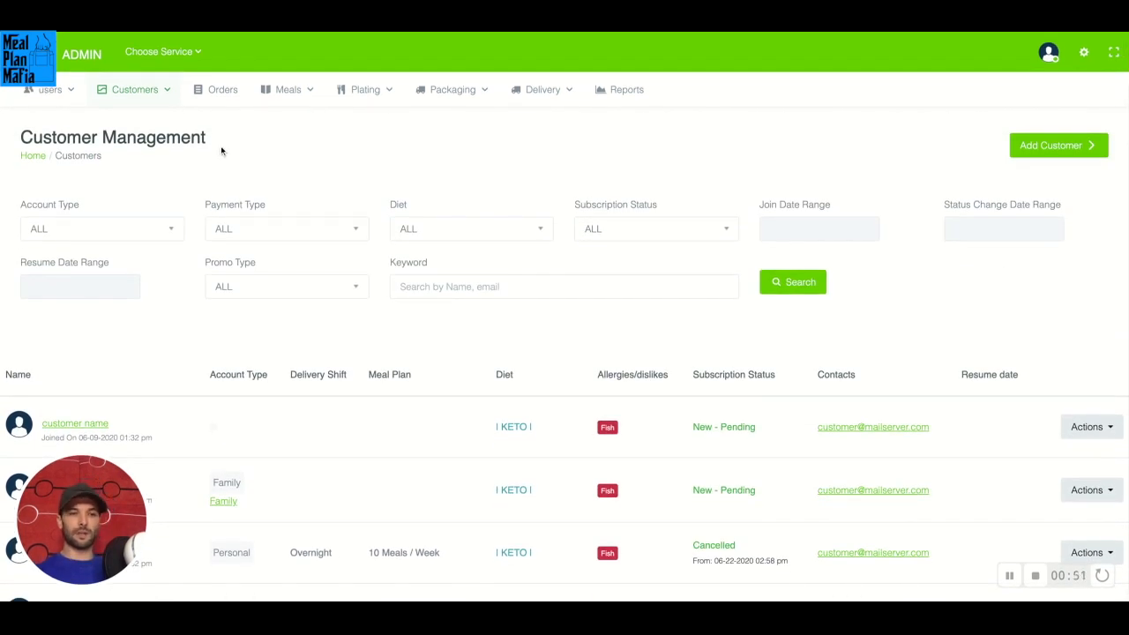
pyautogui.click(167, 92)
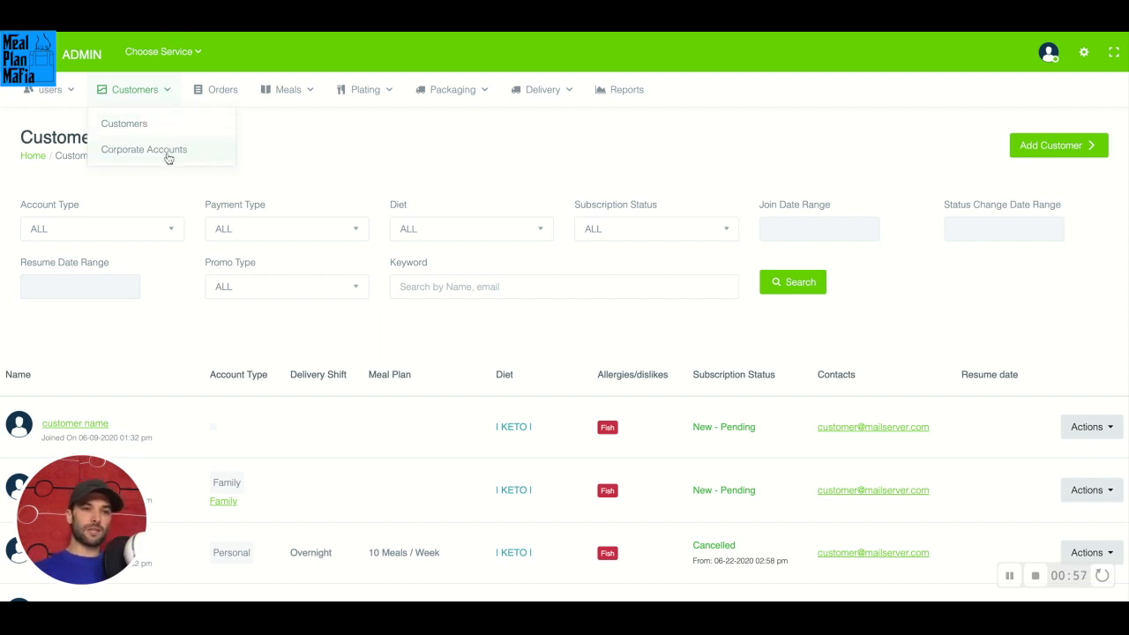
pyautogui.click(321, 170)
# Browse the customer list, examining the account type and delivery shift of each customer
pyautogui.scroll(-1, 401, 486)
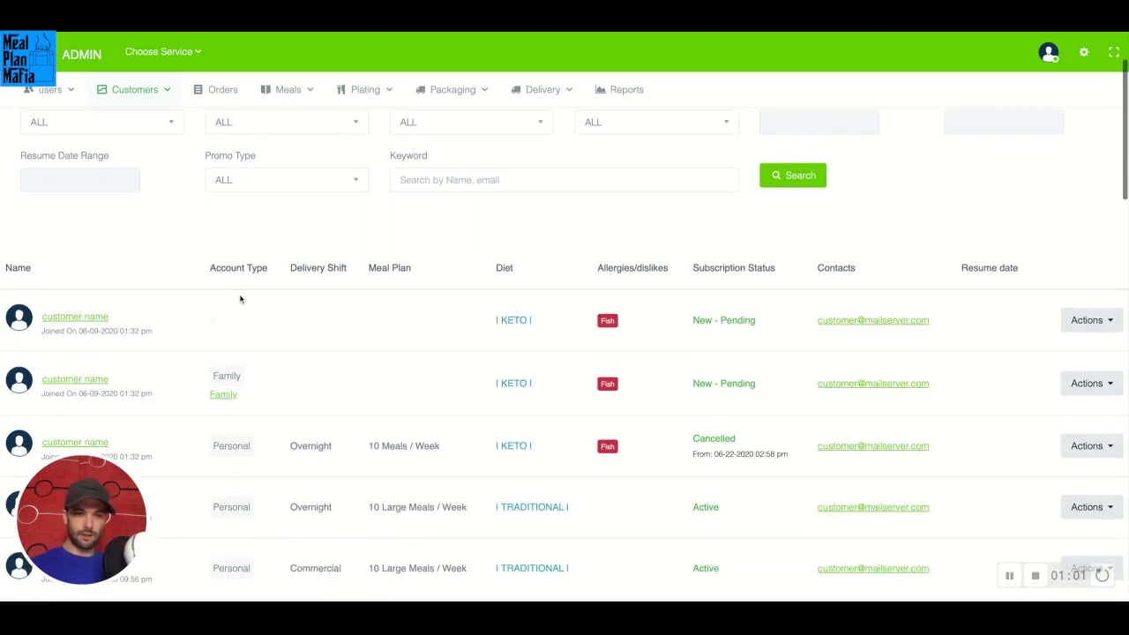
pyautogui.scroll(-4, 240, 491)
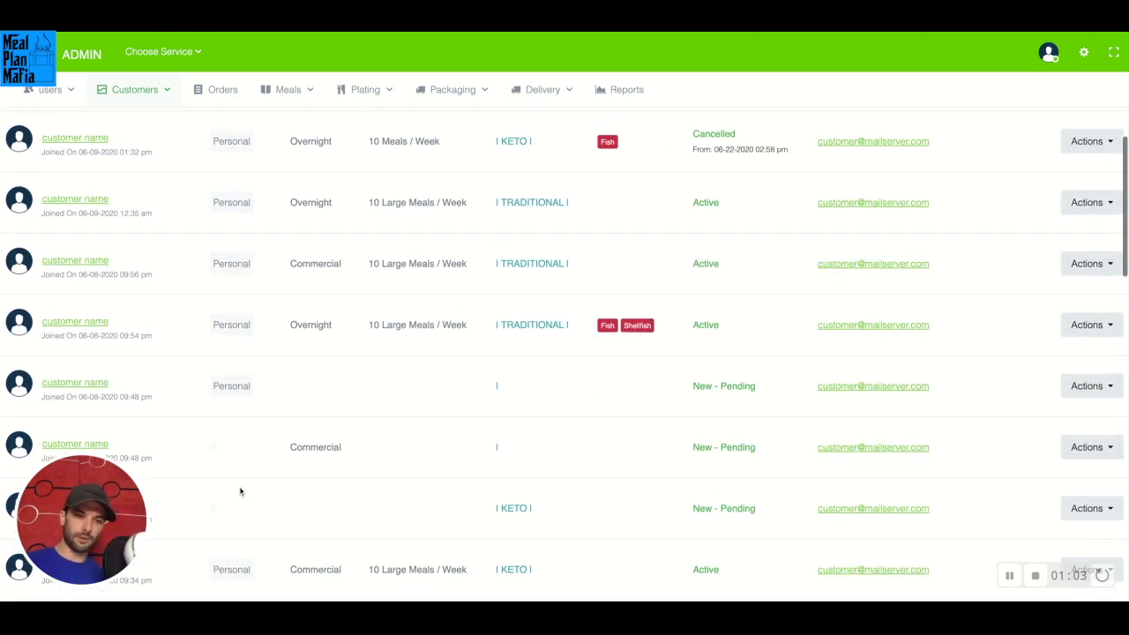
pyautogui.scroll(-9, 240, 491)
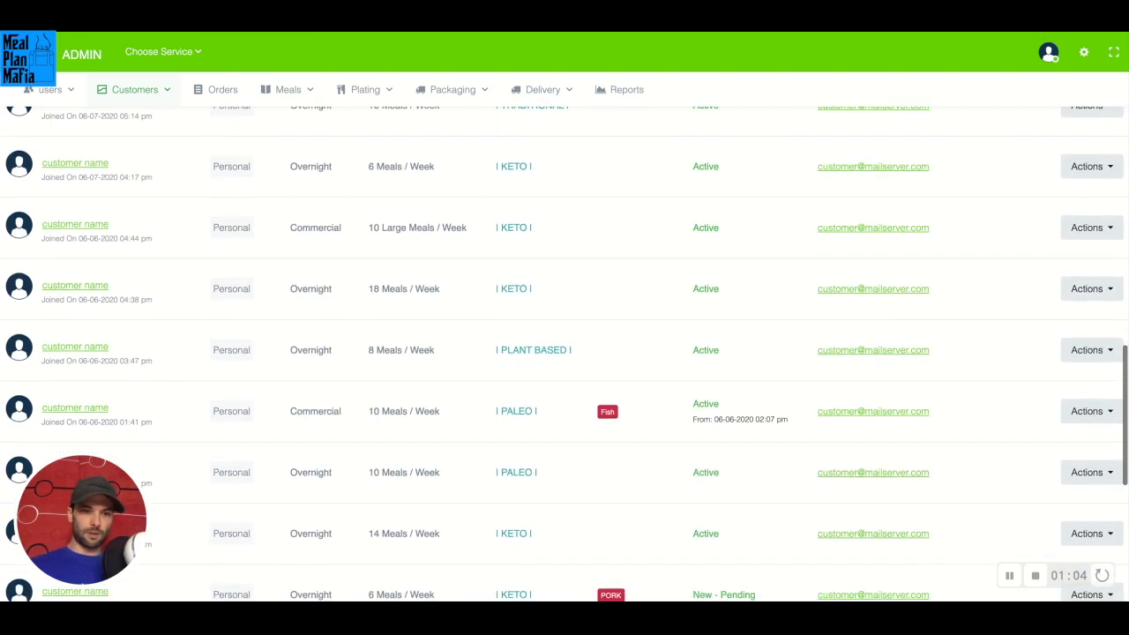
pyautogui.scroll(-1, 565, 353)
pyautogui.scroll(17, 564, 352)
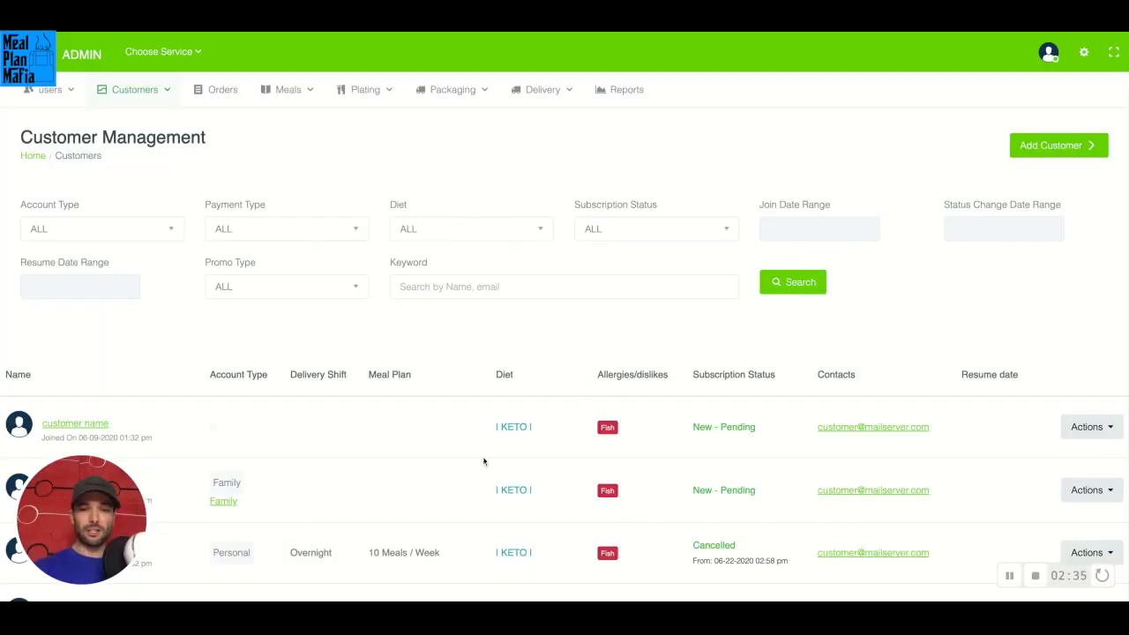
pyautogui.scroll(-5, 512, 508)
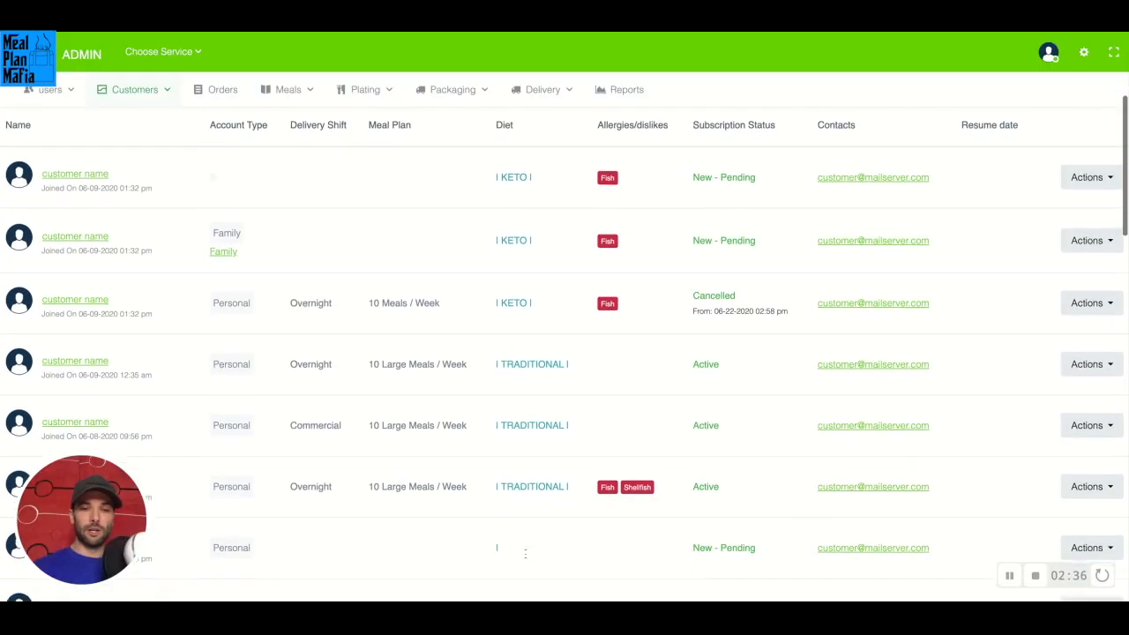
pyautogui.scroll(5, 506, 384)
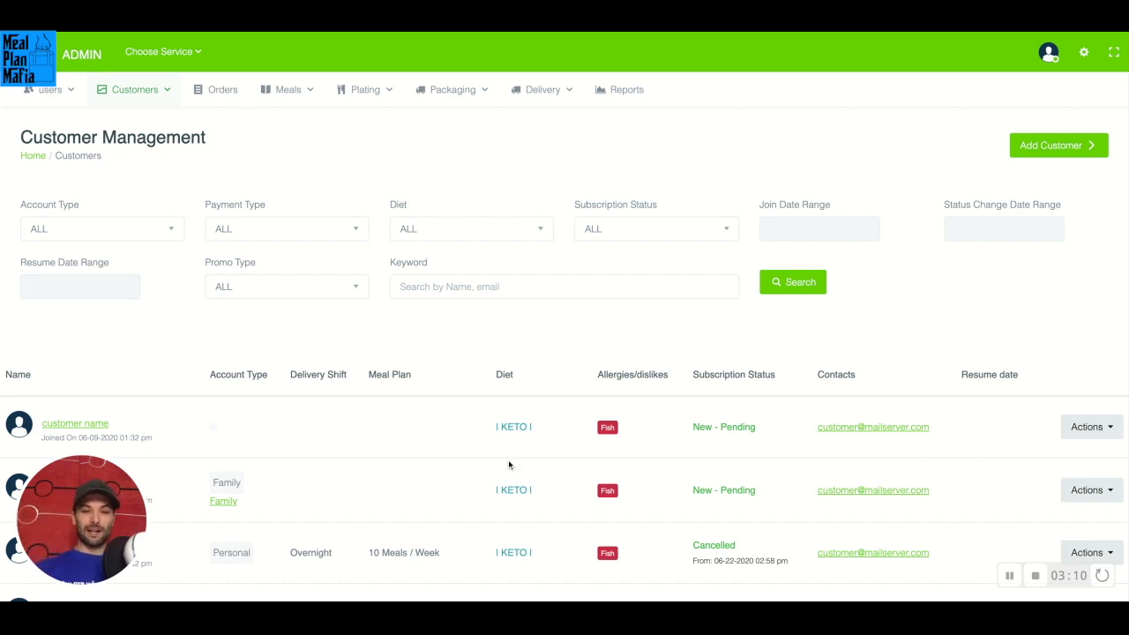
pyautogui.scroll(-4, 508, 460)
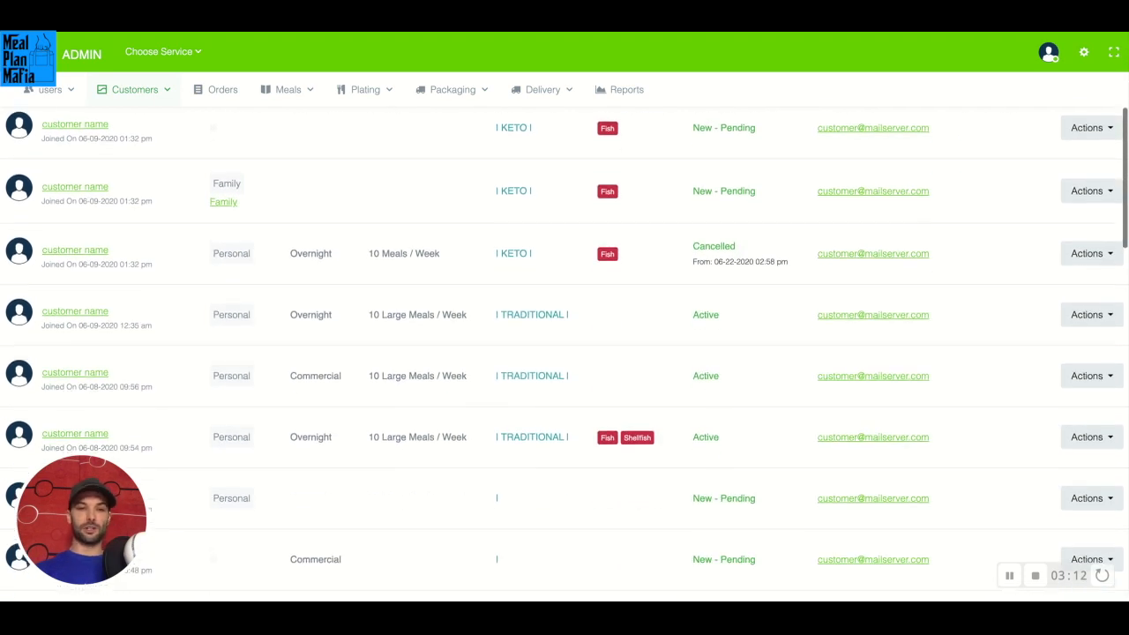
pyautogui.scroll(3, 501, 454)
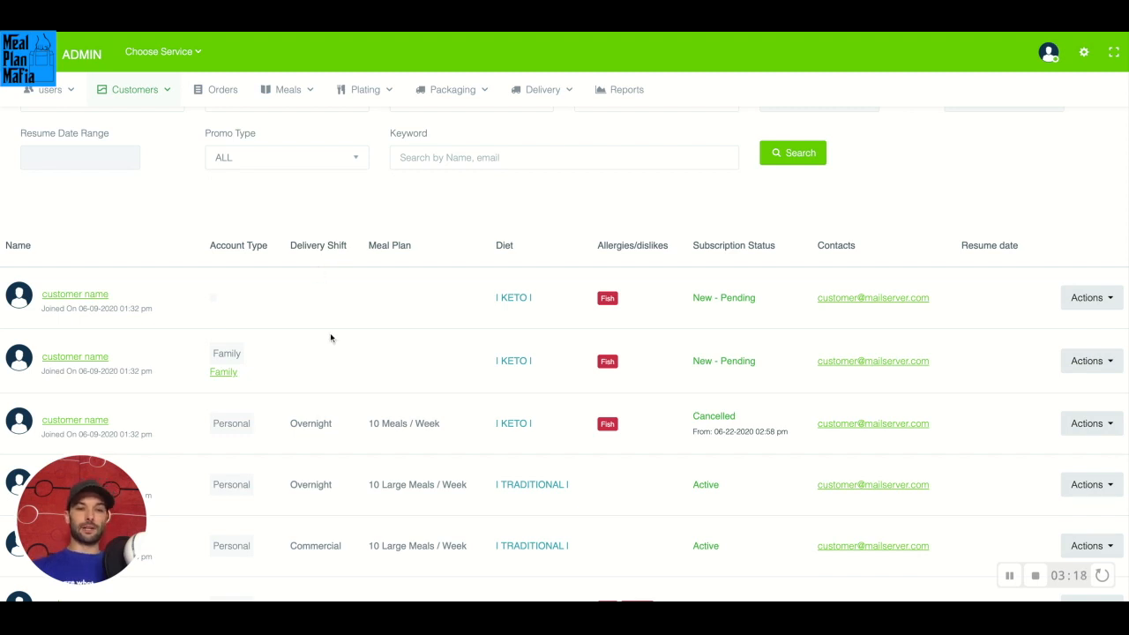
# Examine the weekly meal plans assigned to the customers throughout the list
pyautogui.scroll(-2, 332, 338)
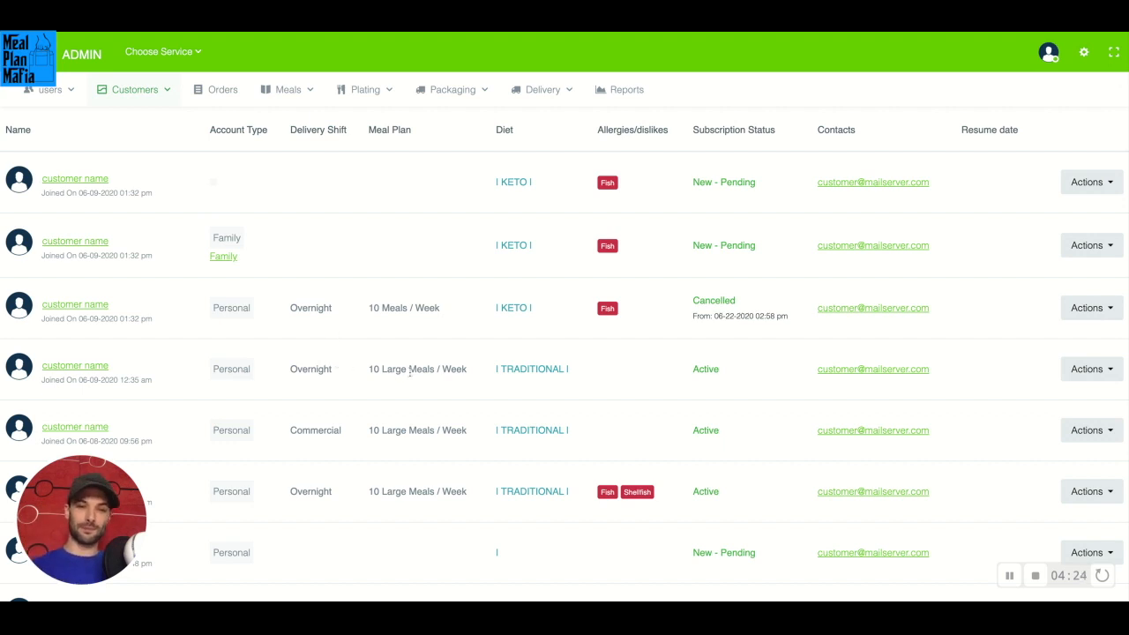
pyautogui.scroll(-2, 410, 371)
pyautogui.scroll(1, 412, 368)
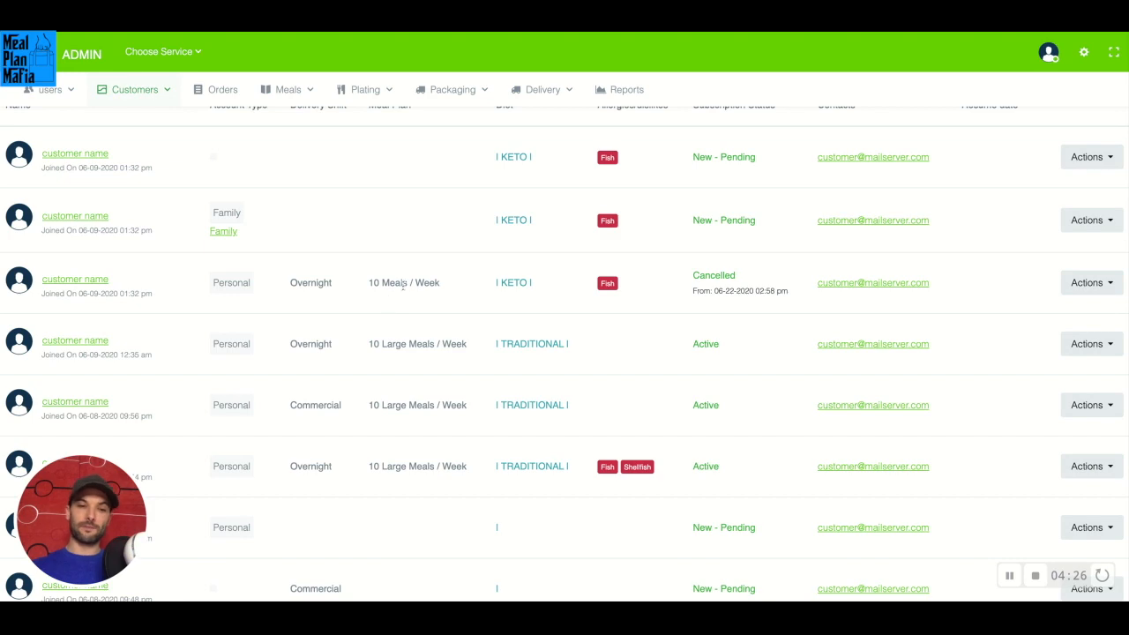
pyautogui.scroll(4, 404, 284)
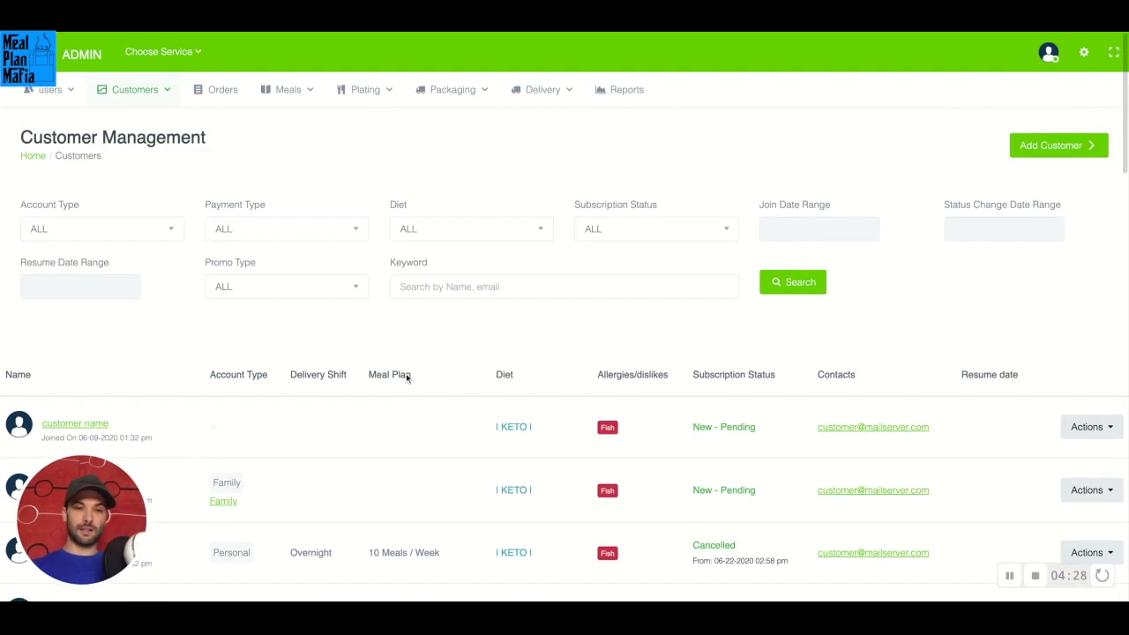
pyautogui.scroll(-5, 408, 377)
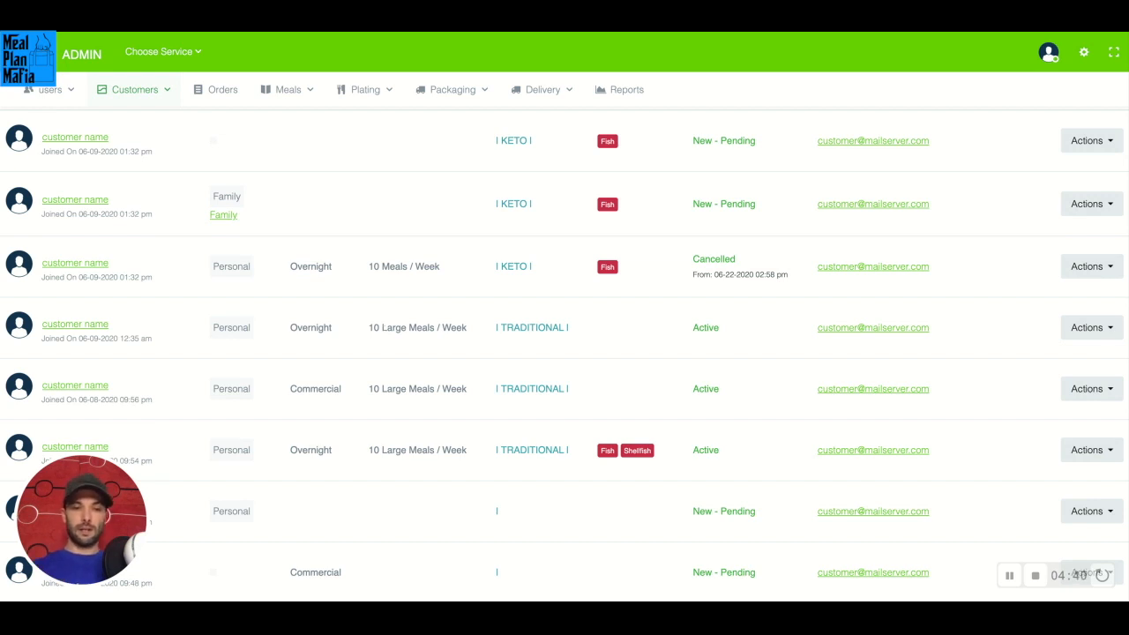
pyautogui.scroll(-2, 565, 353)
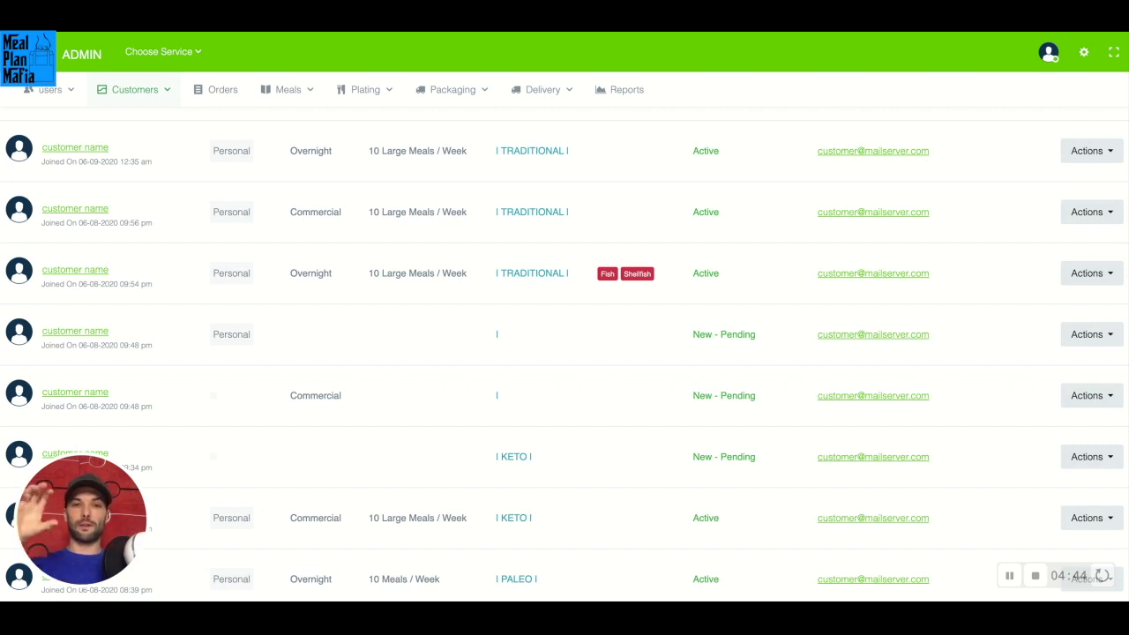
pyautogui.scroll(-2, 565, 353)
pyautogui.scroll(3, 565, 353)
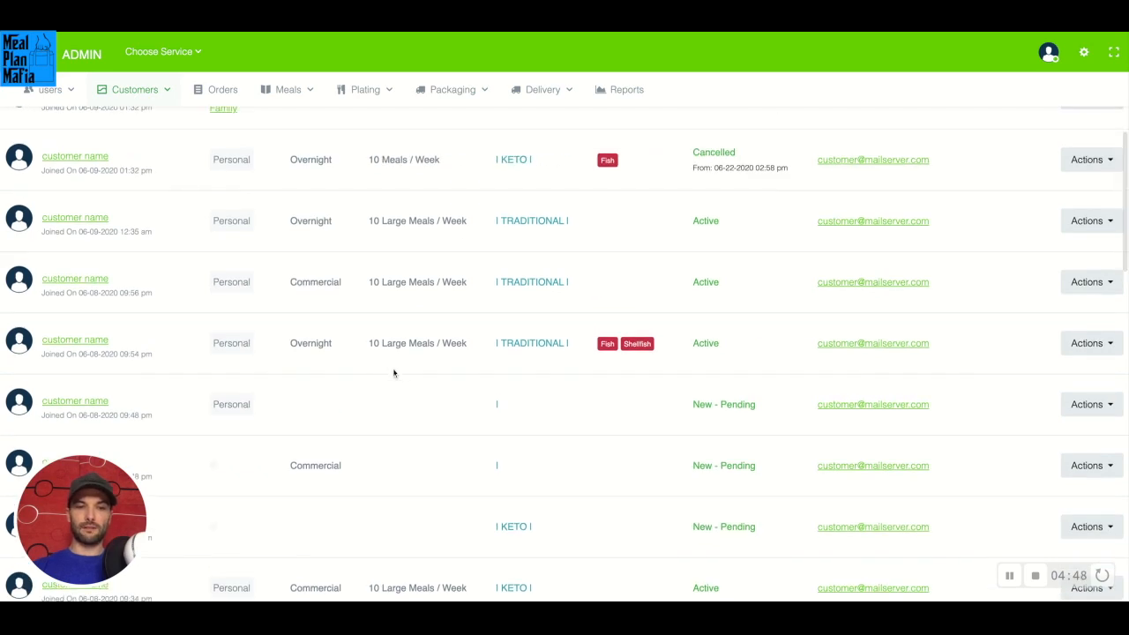
pyautogui.scroll(-3, 393, 375)
pyautogui.scroll(-2, 379, 490)
pyautogui.scroll(-10, 377, 489)
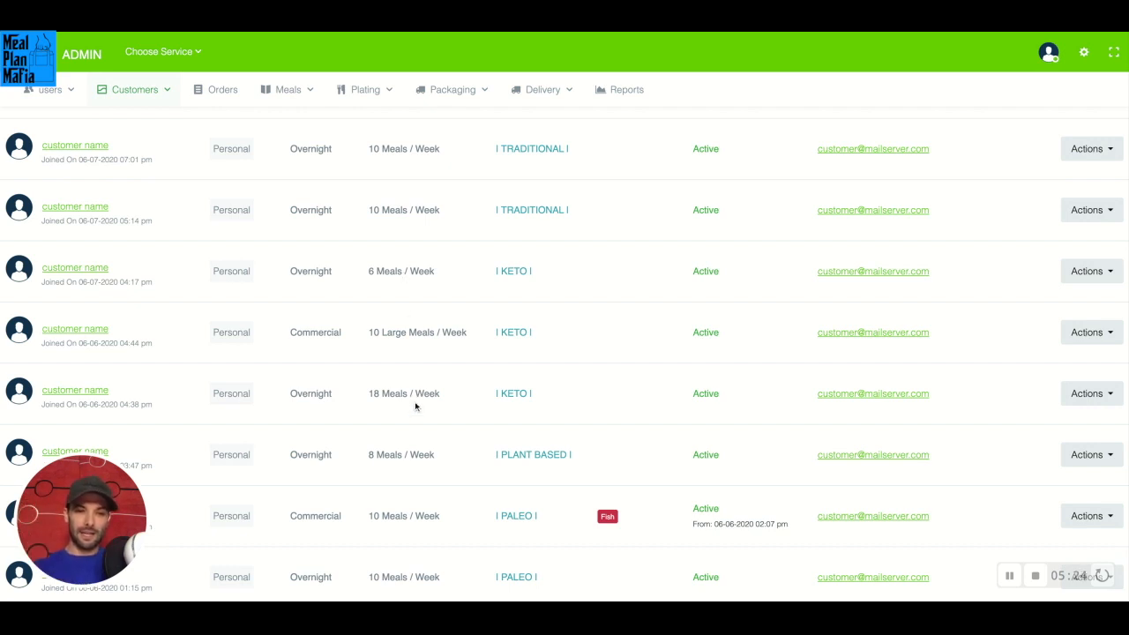
pyautogui.scroll(10, 416, 386)
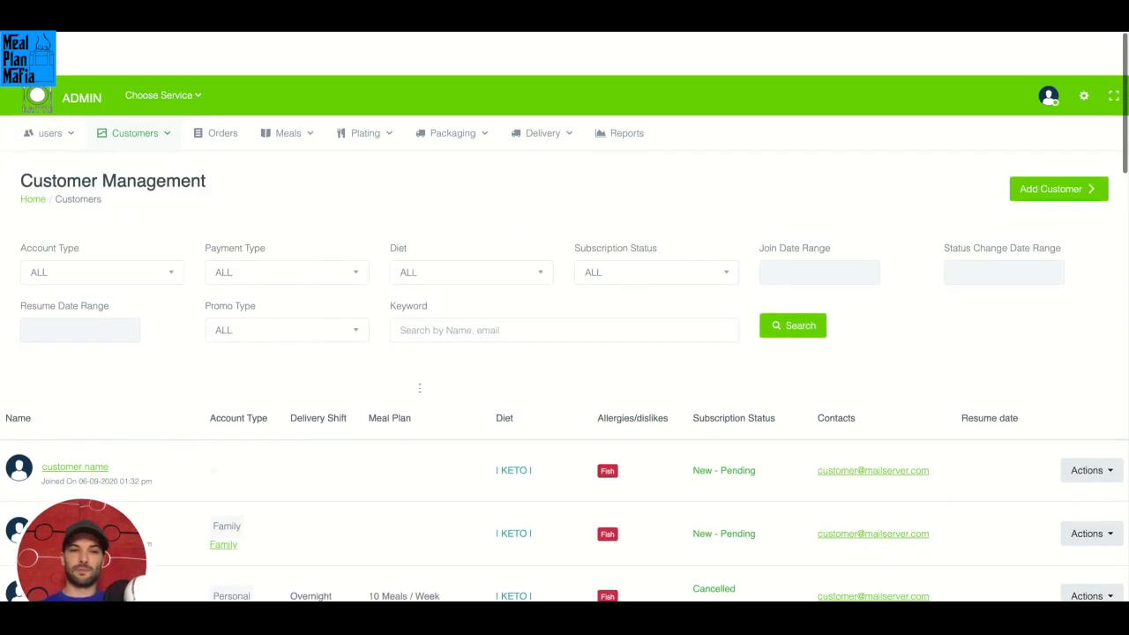
# Review the diets and the allergies or dislikes recorded for the listed customers
pyautogui.scroll(-3, 403, 489)
pyautogui.scroll(-1, 404, 491)
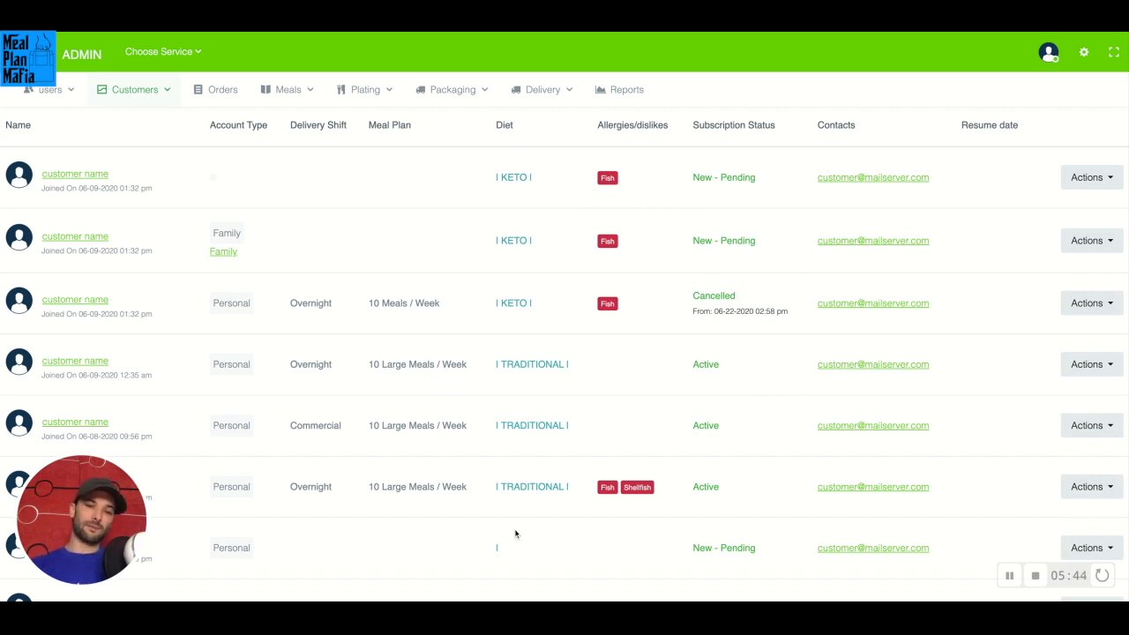
pyautogui.scroll(-5, 515, 533)
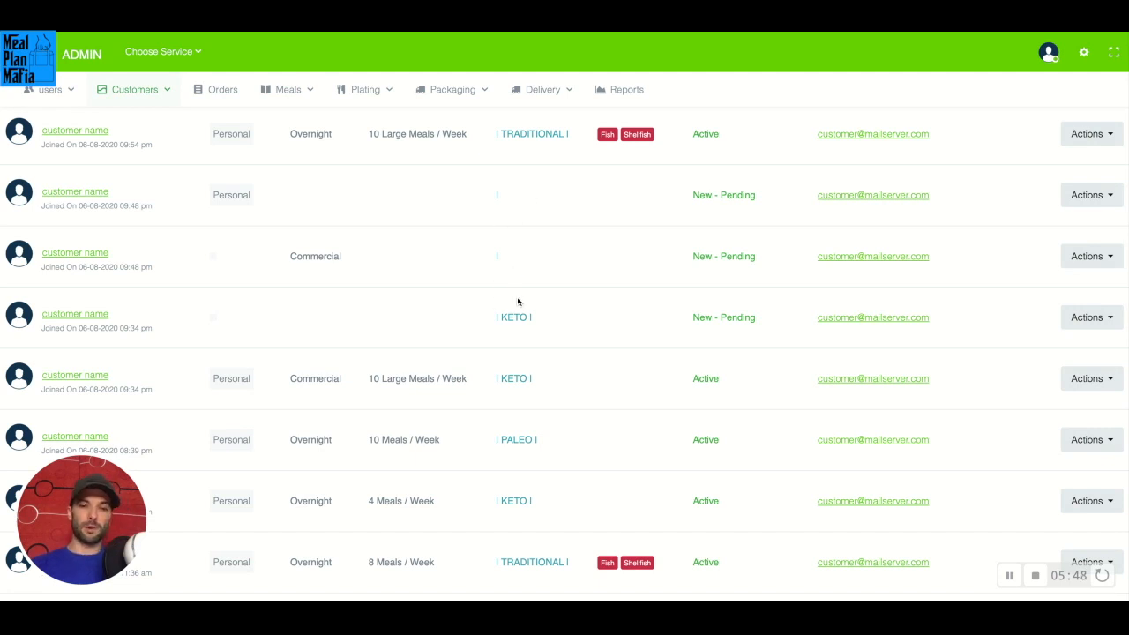
# Compare the subscription statuses of the customers, including new pending, active and cancelled ones
pyautogui.scroll(5, 518, 302)
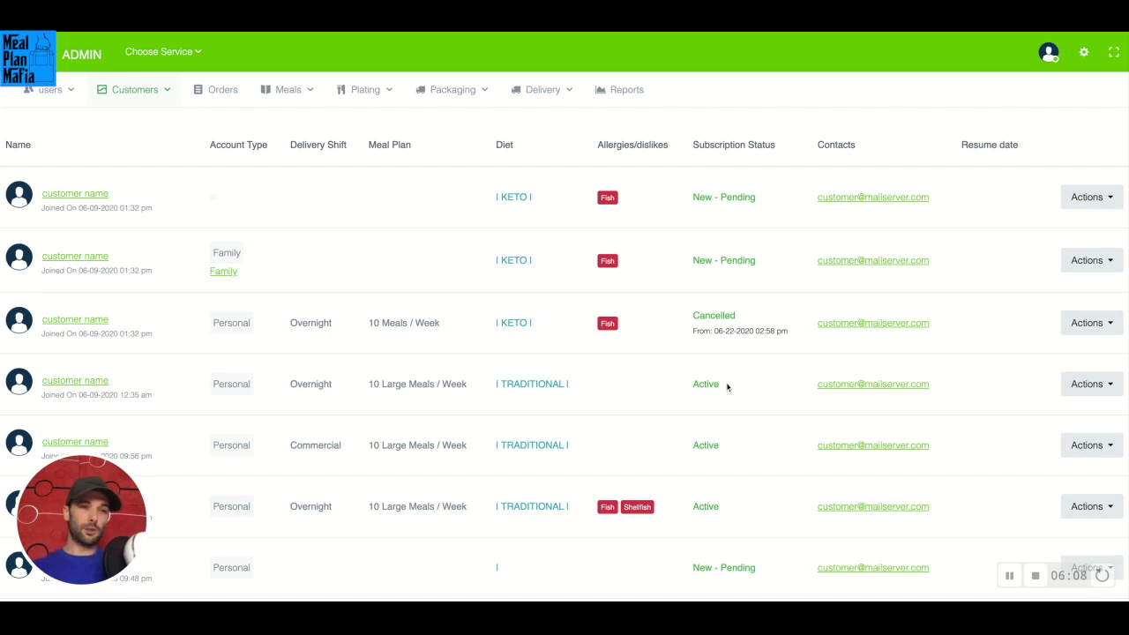
pyautogui.scroll(-1, 727, 387)
pyautogui.scroll(2, 741, 379)
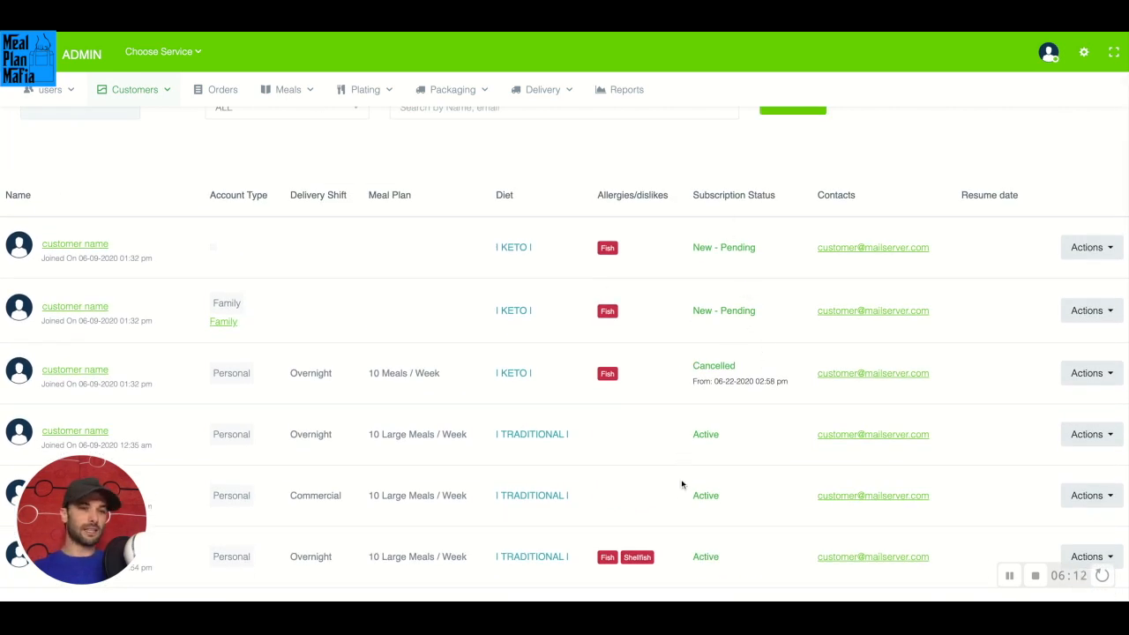
pyautogui.scroll(-1, 704, 475)
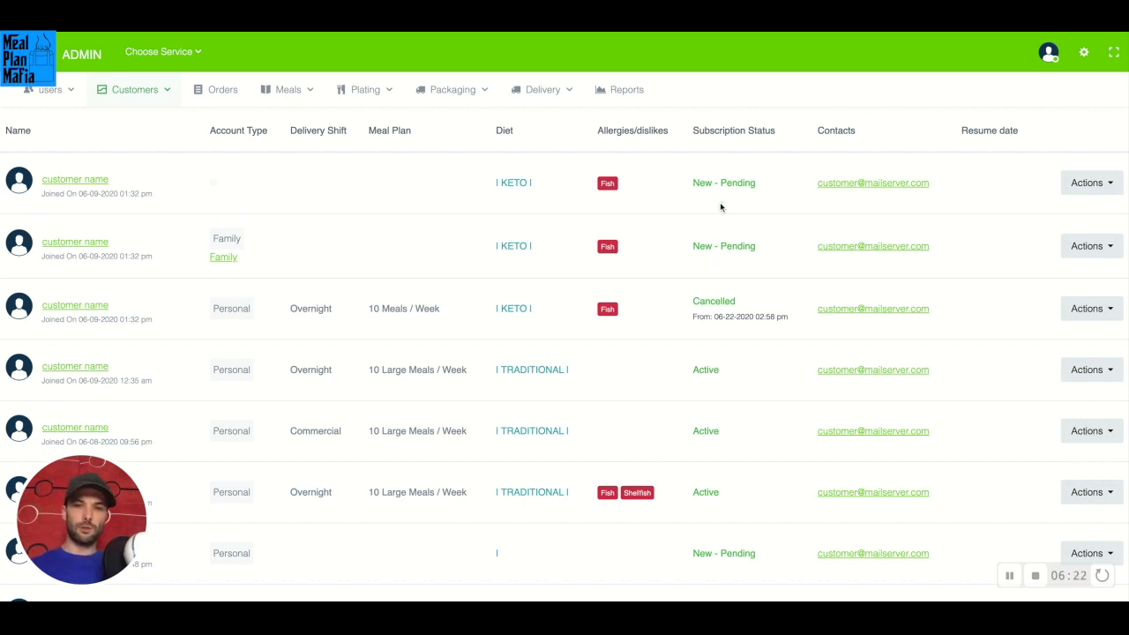
pyautogui.scroll(-3, 722, 501)
pyautogui.scroll(-5, 722, 501)
pyautogui.scroll(10, 723, 502)
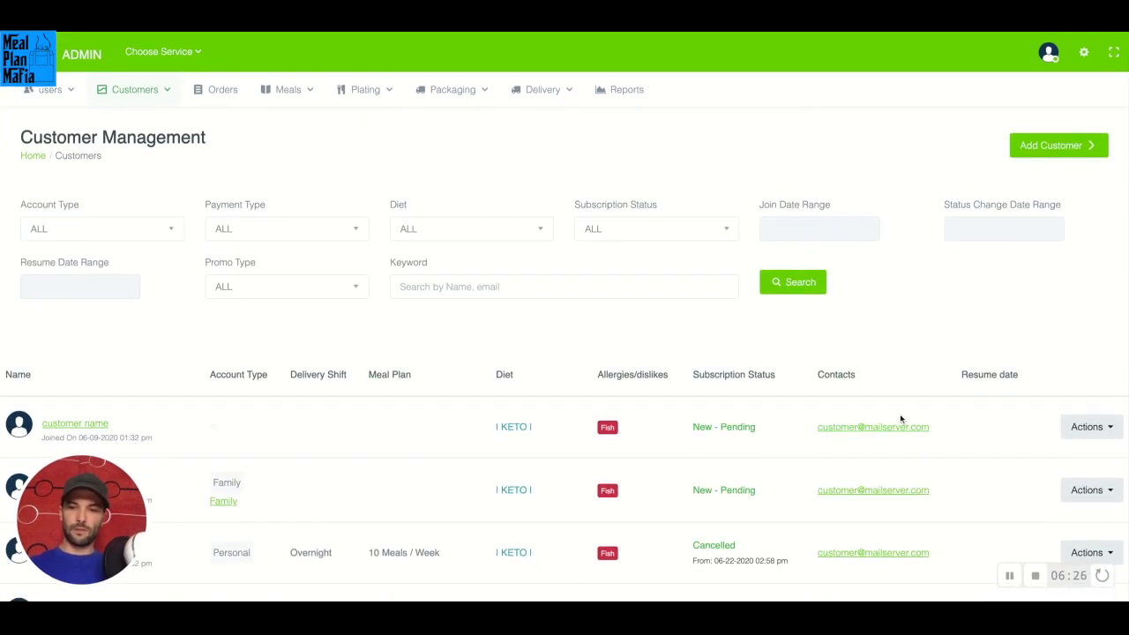
# Check the customers' contacts and resume dates down to the paused subscription at the end of the list
pyautogui.scroll(-2, 974, 480)
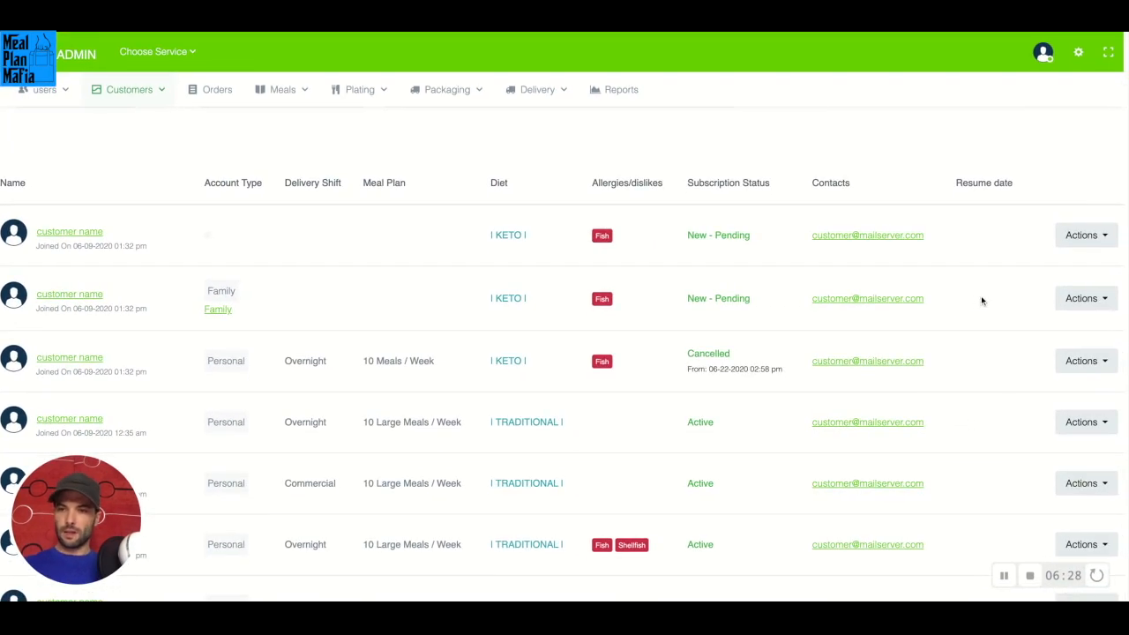
pyautogui.scroll(-4, 983, 290)
pyautogui.scroll(2, 984, 291)
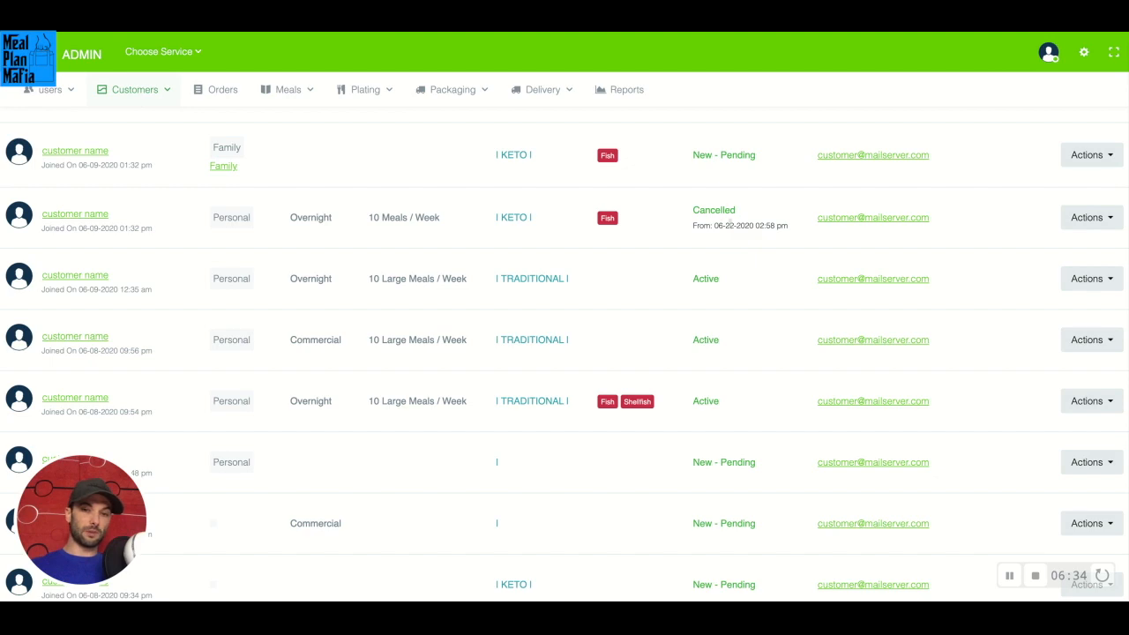
pyautogui.scroll(-5, 1044, 315)
pyautogui.scroll(-8, 1044, 315)
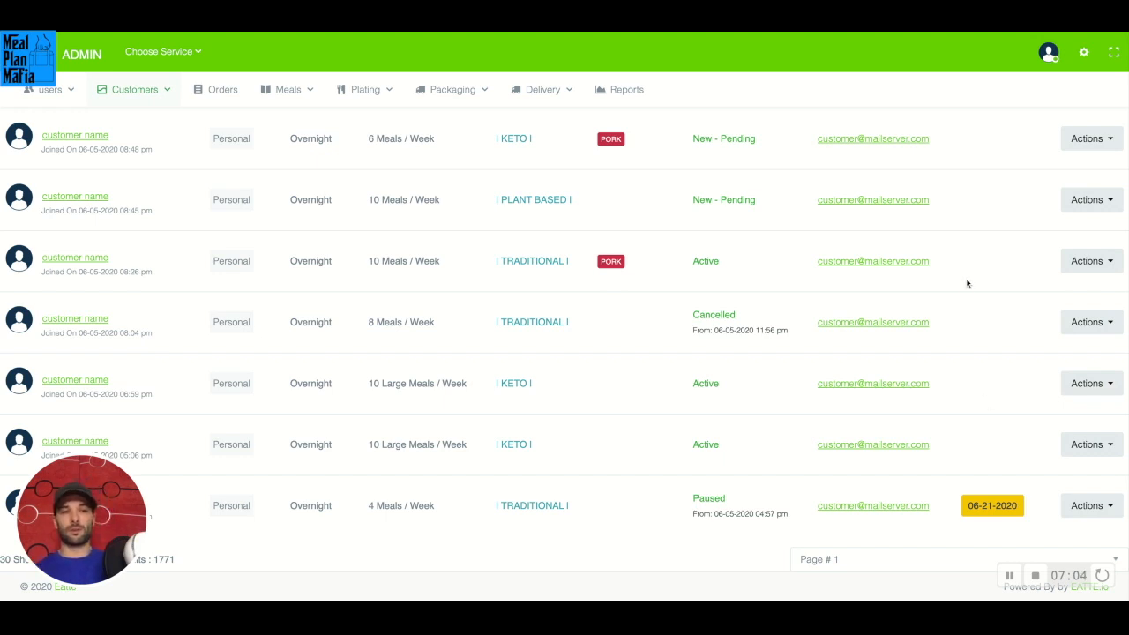
# Open the orders list and compare the selected meals with the ordered meals for each pending order
pyautogui.click(223, 90)
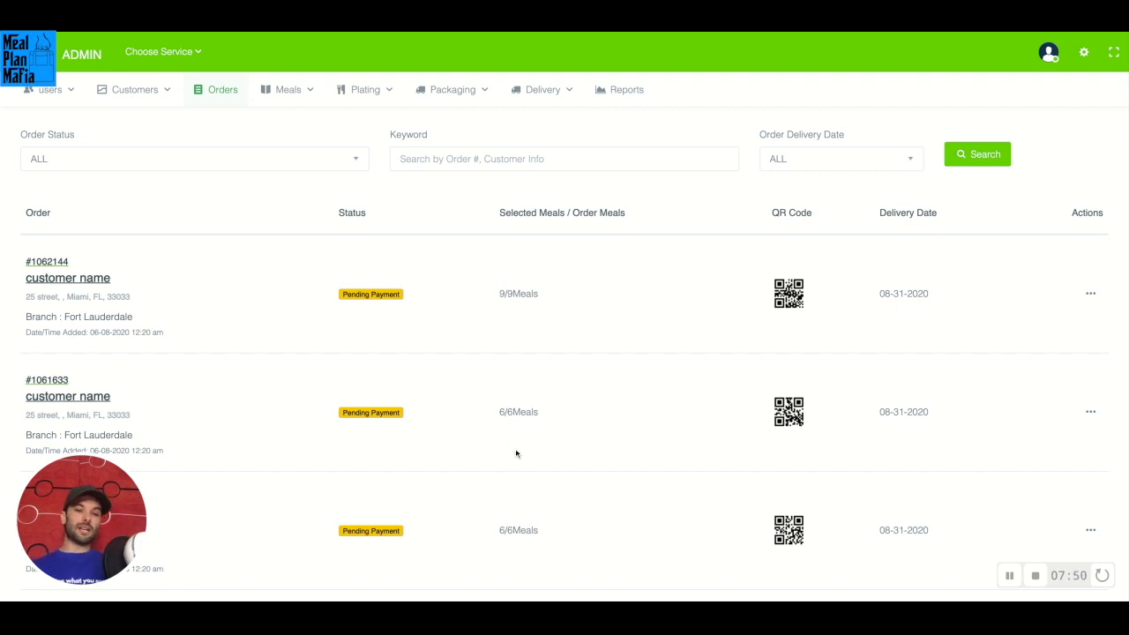
pyautogui.scroll(-2, 517, 450)
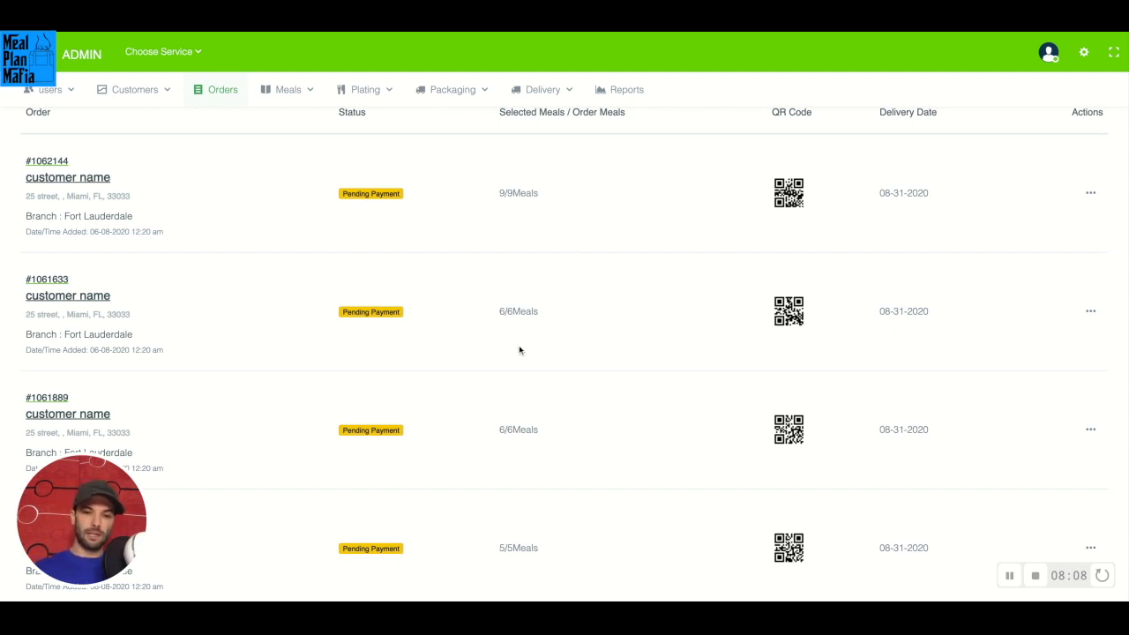
pyautogui.scroll(-3, 517, 345)
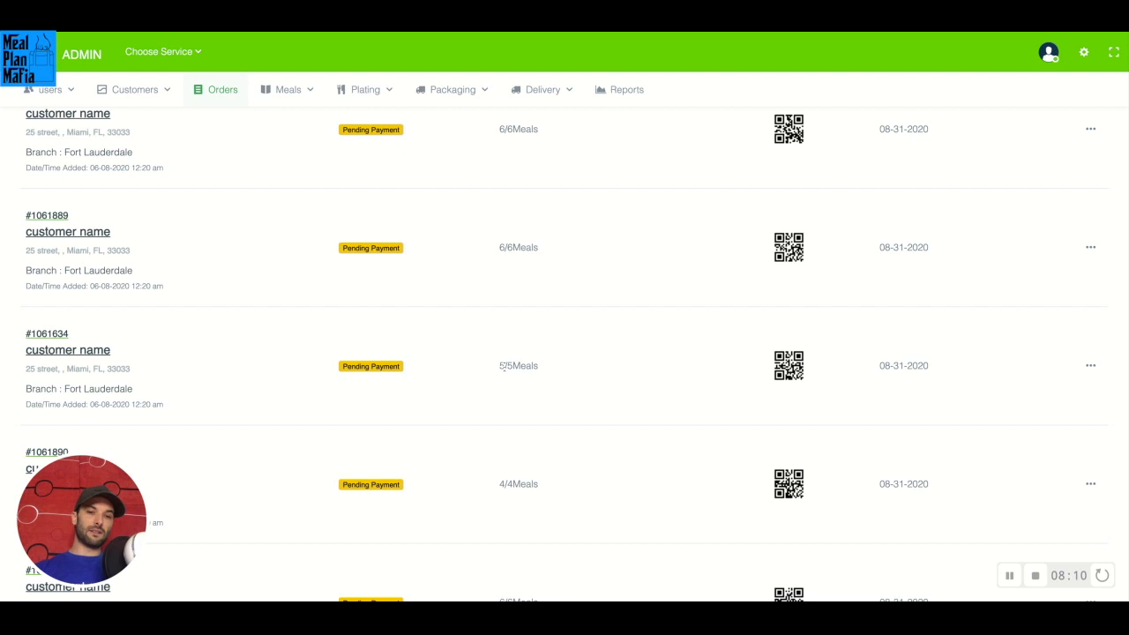
pyautogui.scroll(1, 548, 385)
pyautogui.scroll(-5, 550, 384)
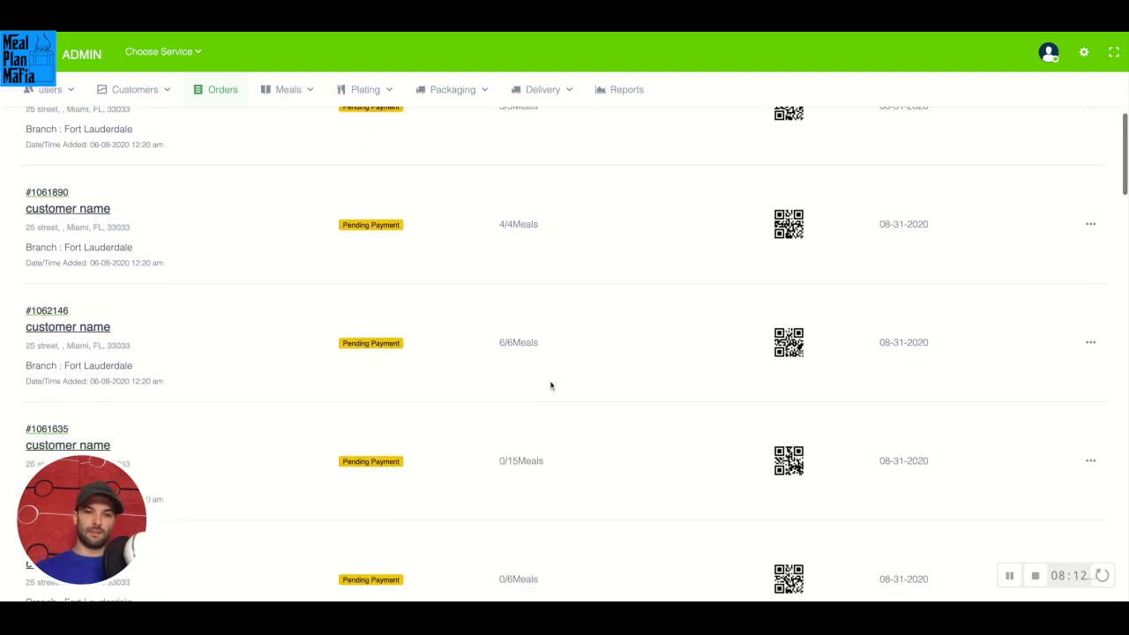
pyautogui.scroll(5, 544, 371)
pyautogui.scroll(-6, 544, 370)
pyautogui.scroll(2, 544, 370)
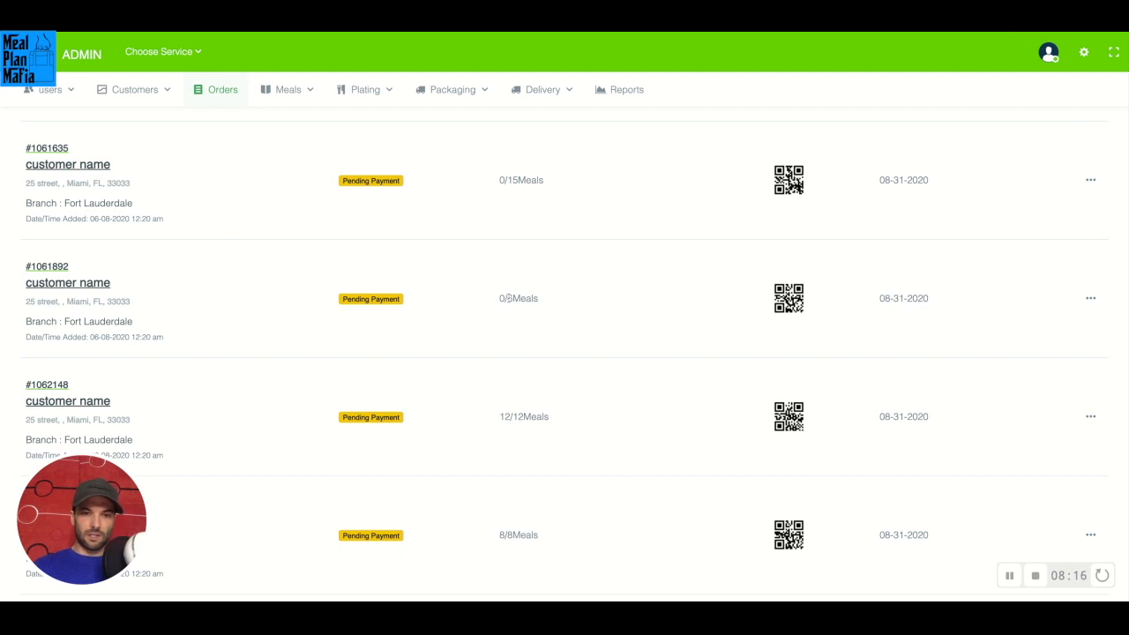
pyautogui.scroll(1, 509, 298)
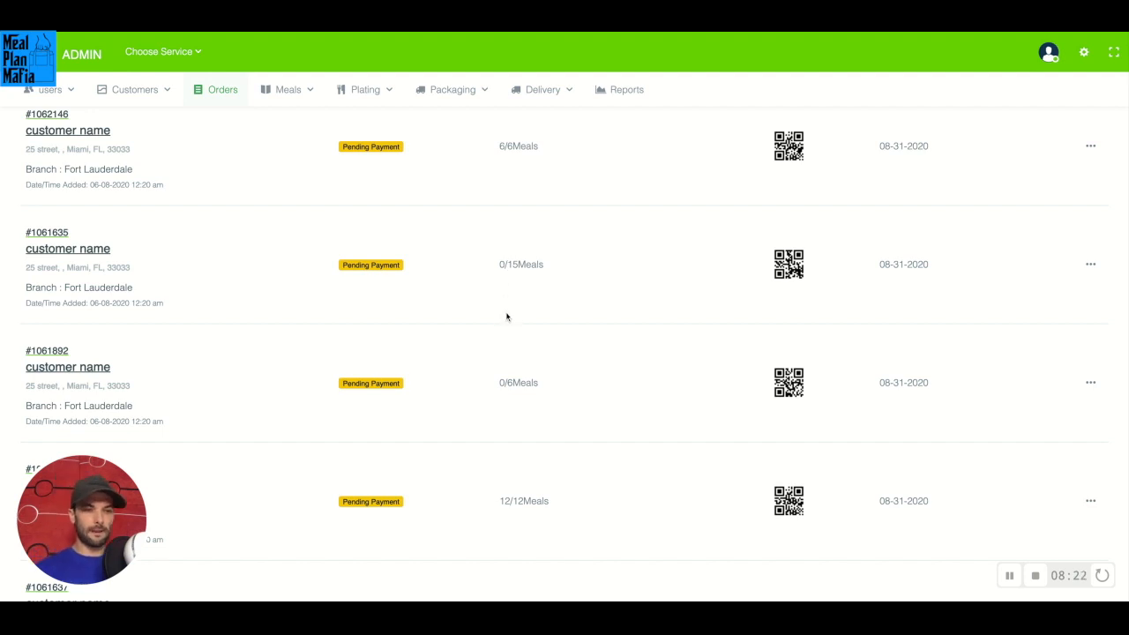
pyautogui.scroll(1, 506, 316)
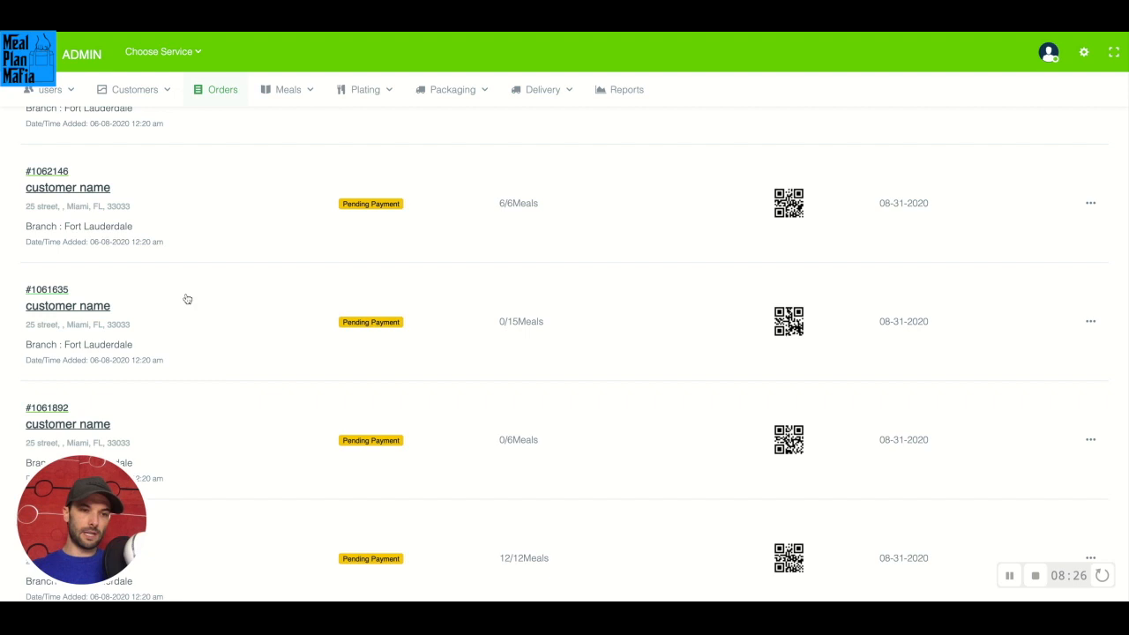
# Open the meal types and diets list and review each diet's icon, status and meals count
pyautogui.scroll(10, 543, 320)
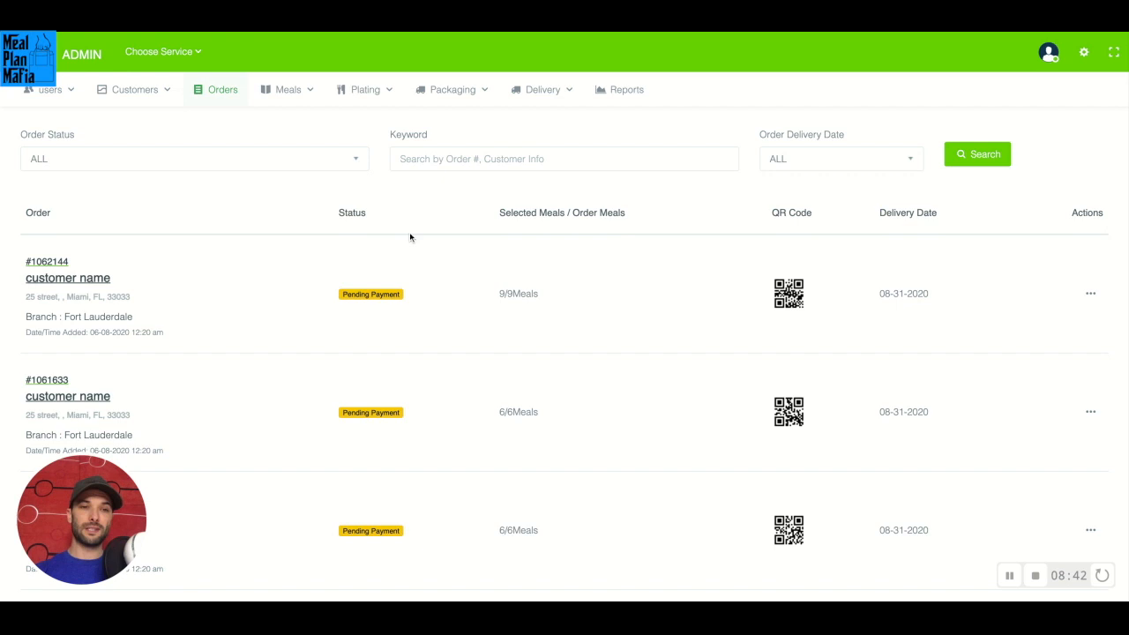
pyautogui.click(299, 99)
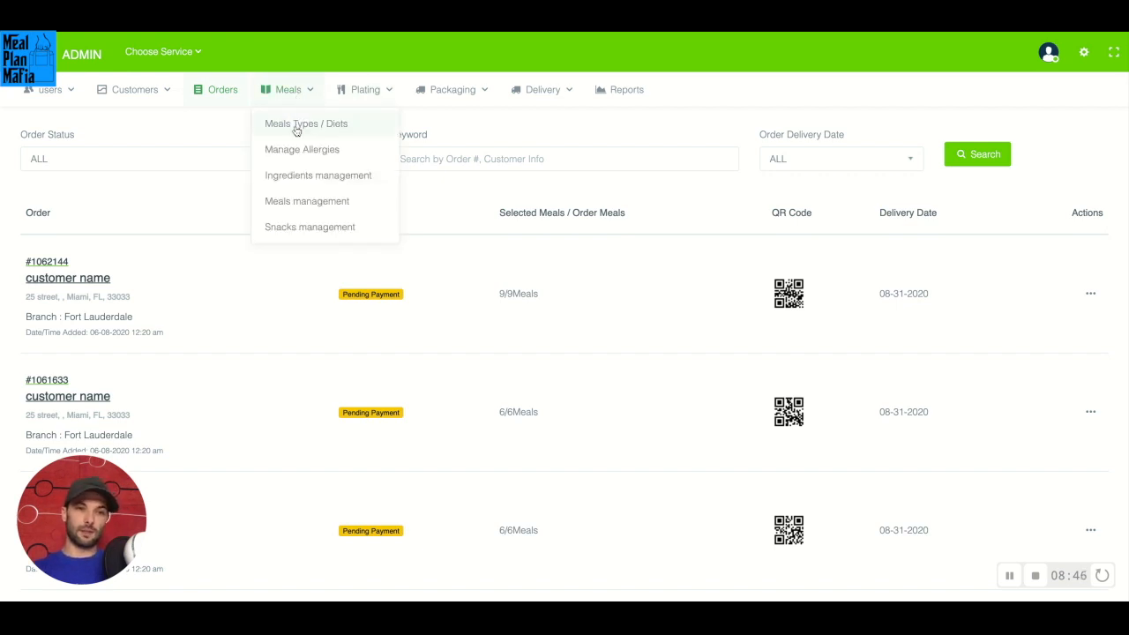
pyautogui.click(296, 129)
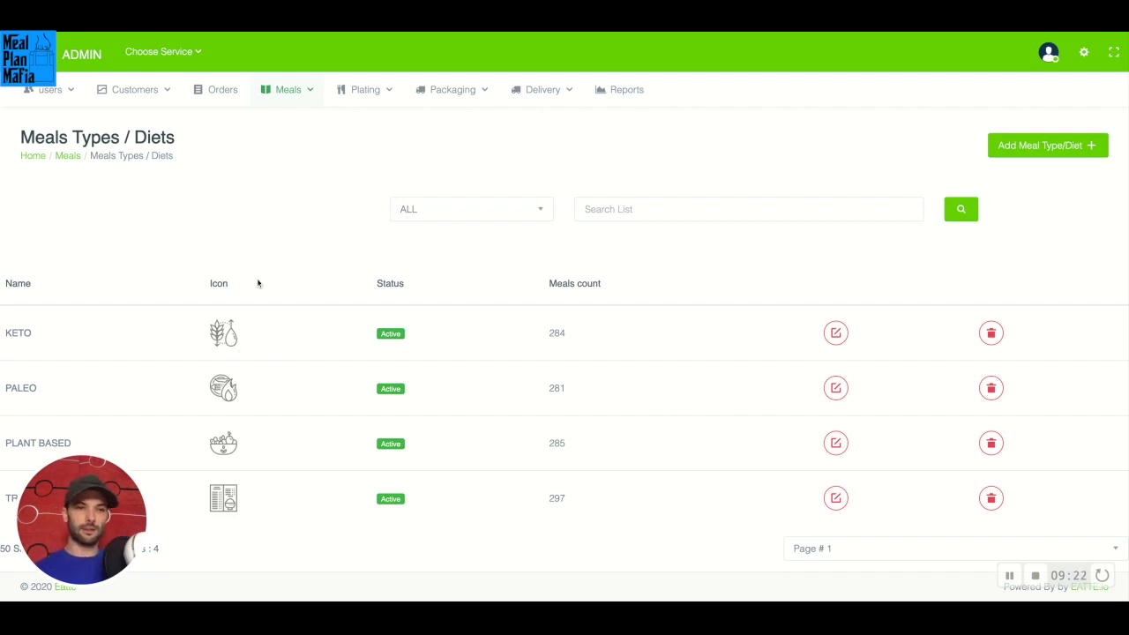
# Open the meal allergies list and review the status and meals count of every allergy through the end of the list
pyautogui.click(303, 93)
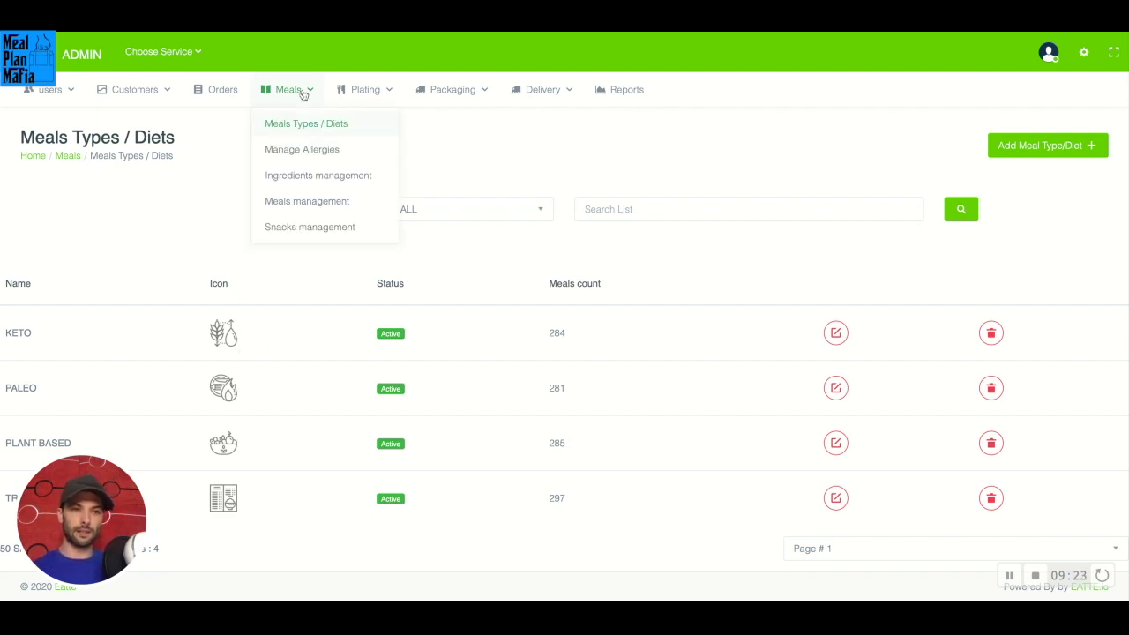
pyautogui.click(303, 151)
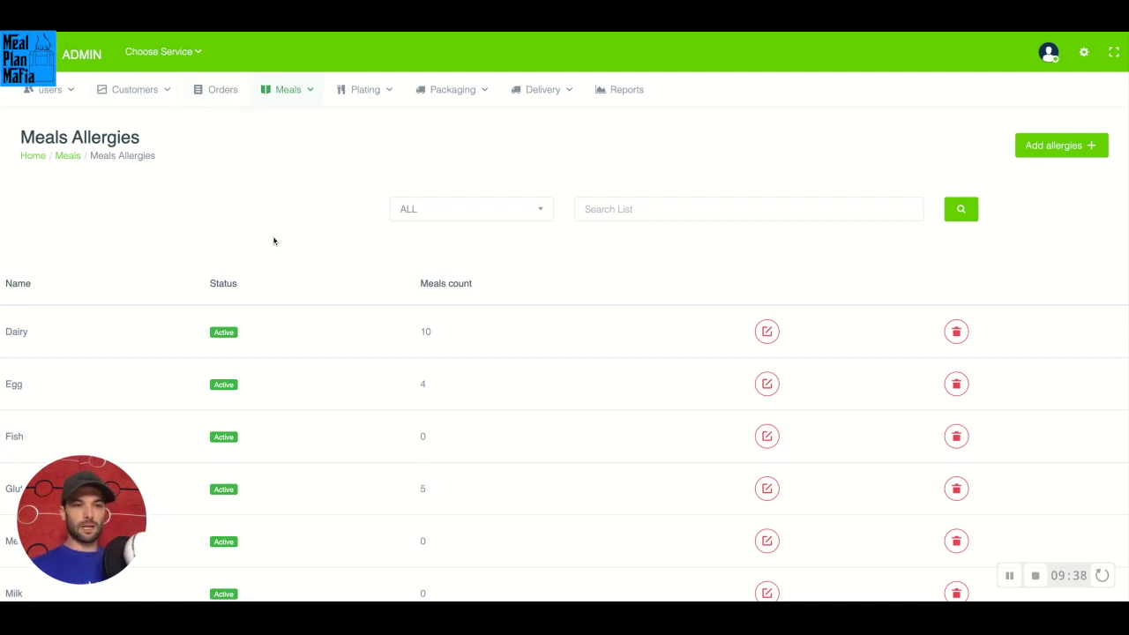
pyautogui.scroll(-1, 273, 241)
pyautogui.scroll(1, 274, 241)
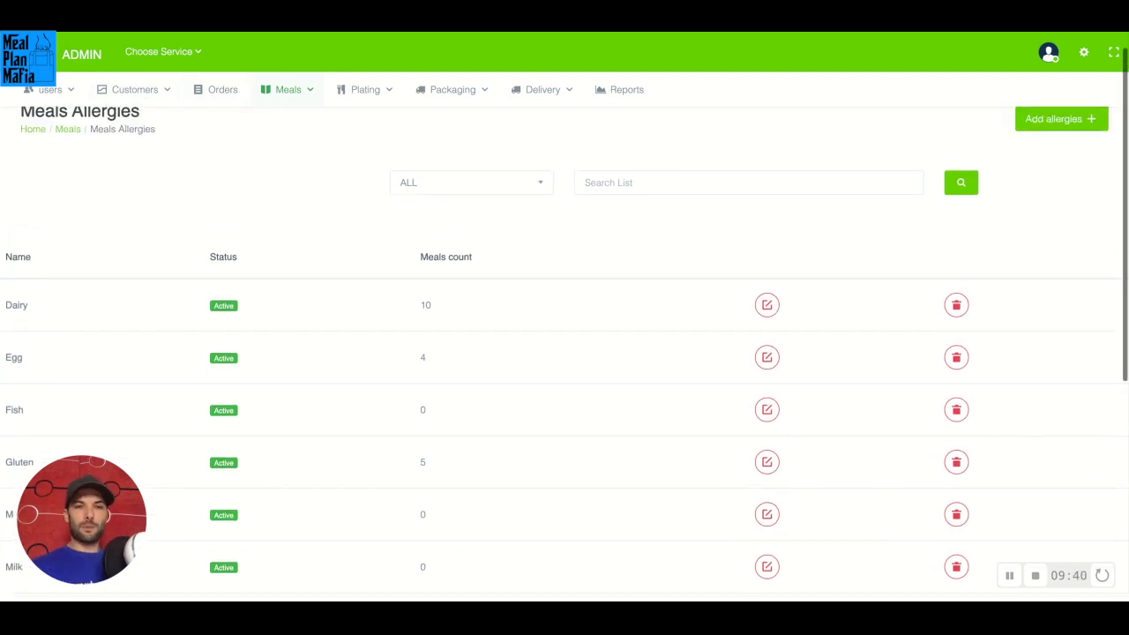
pyautogui.scroll(-1, 273, 241)
pyautogui.scroll(-1, 274, 225)
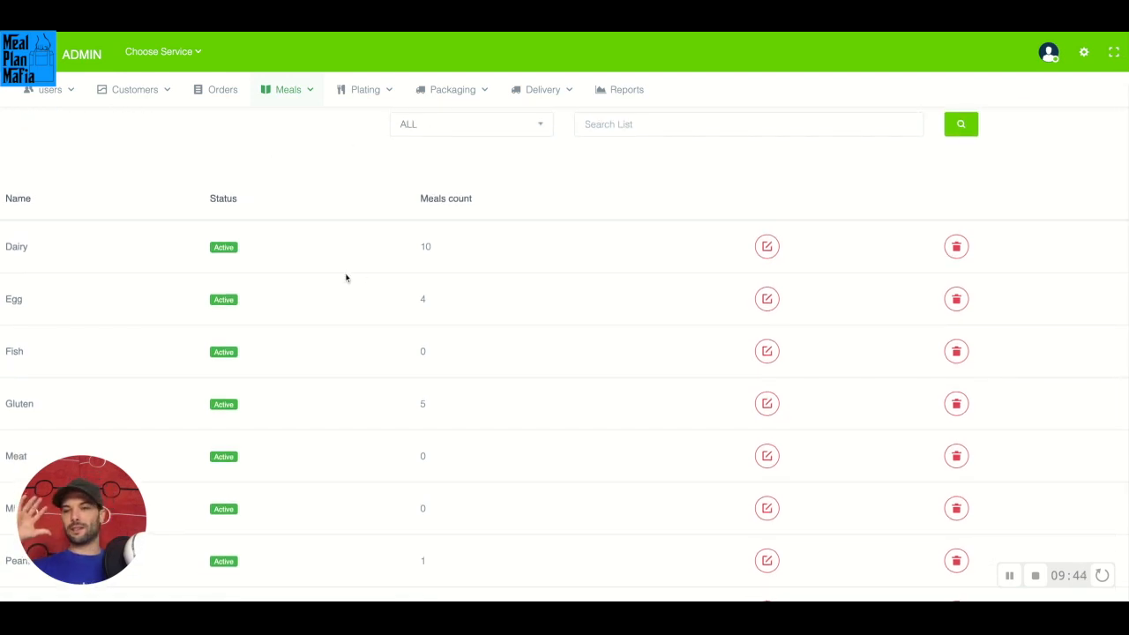
pyautogui.scroll(-2, 565, 357)
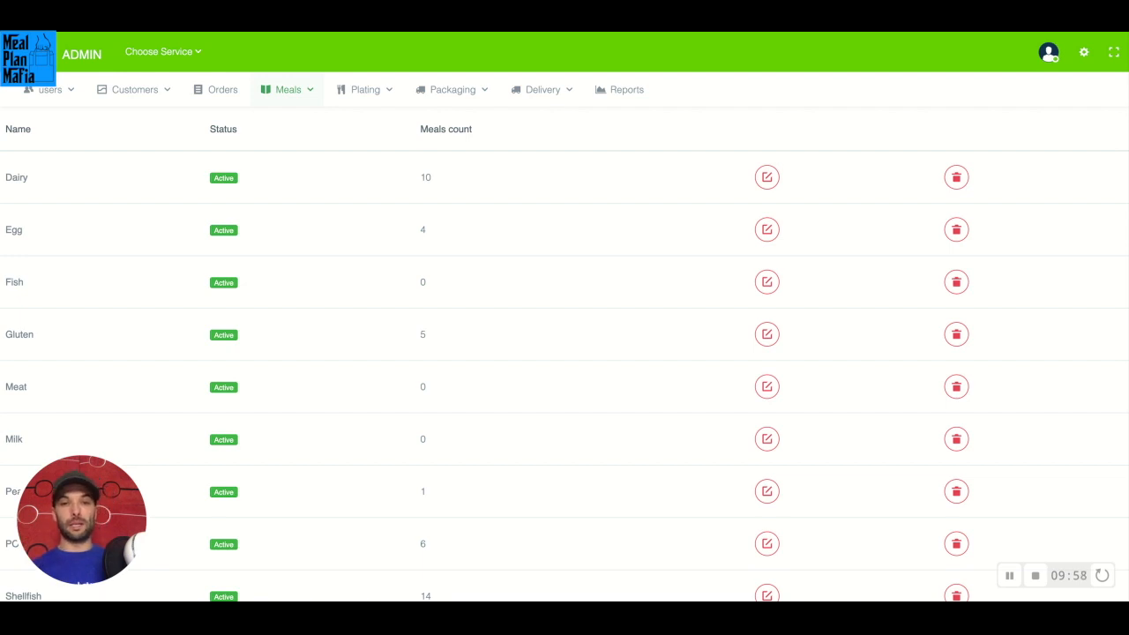
pyautogui.scroll(-3, 564, 357)
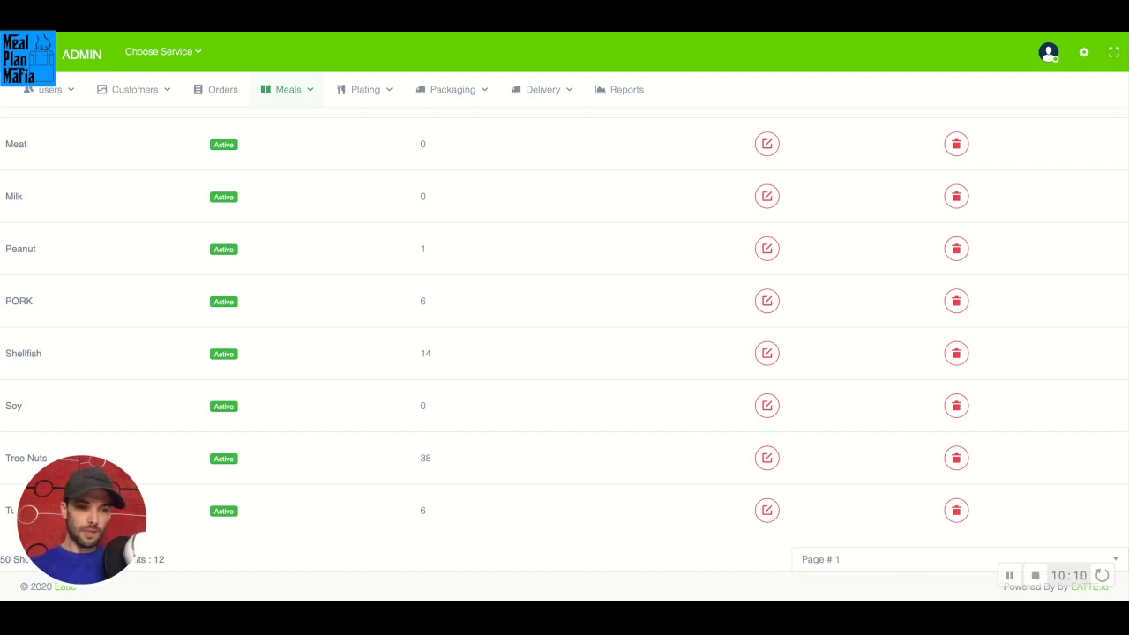
pyautogui.scroll(5, 299, 236)
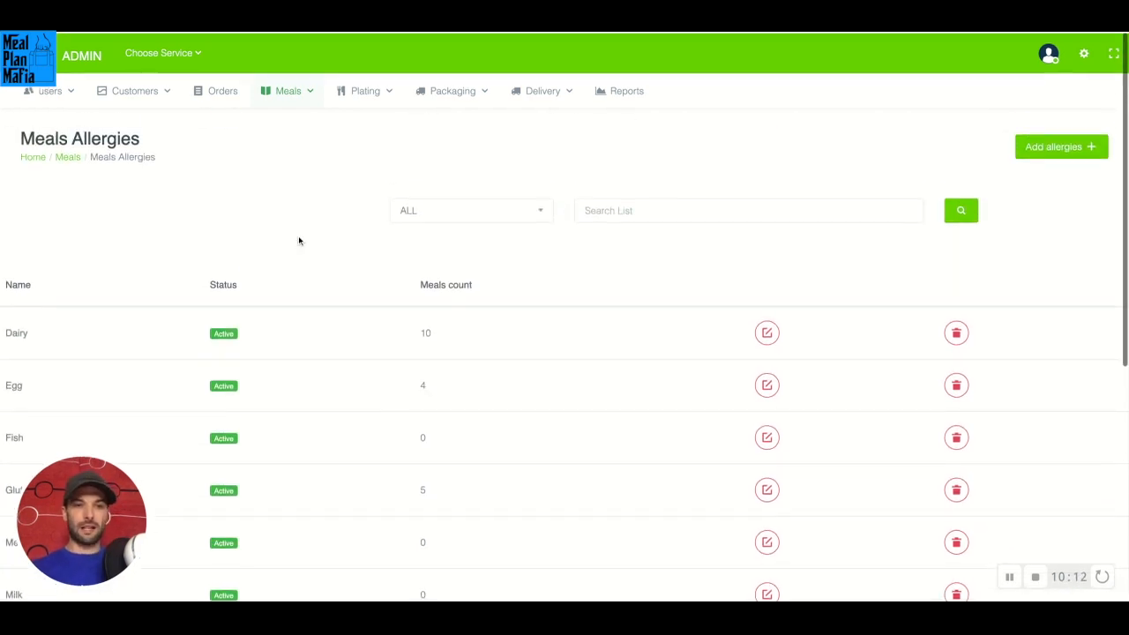
pyautogui.scroll(-5, 299, 236)
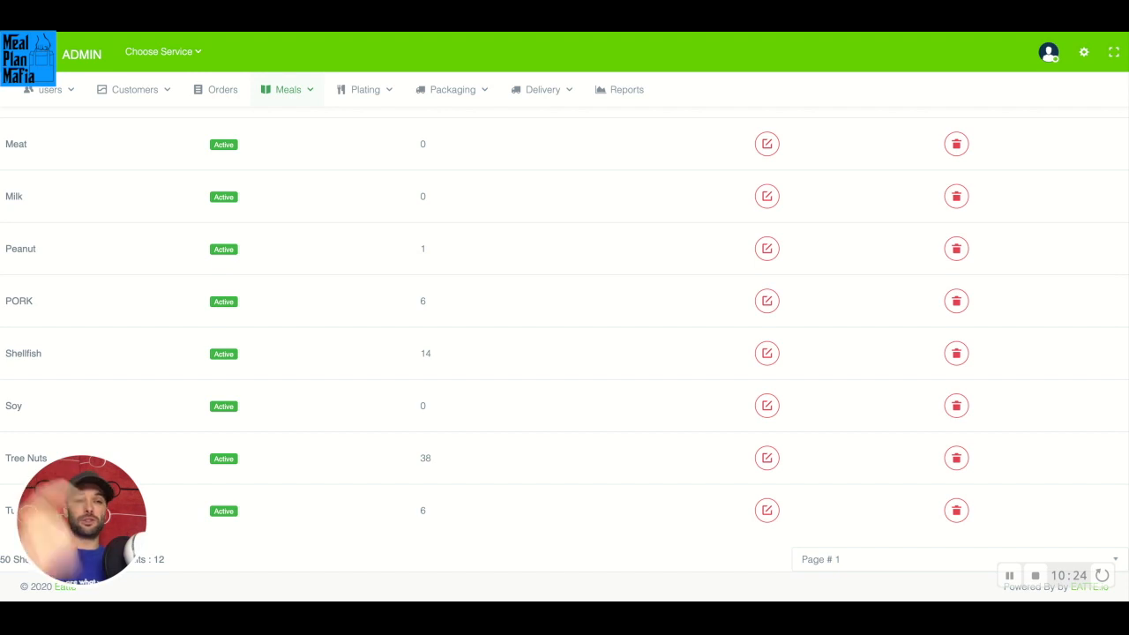
# Open the ingredients list and examine the ingredients' names, statuses and related allergies options
pyautogui.click(303, 91)
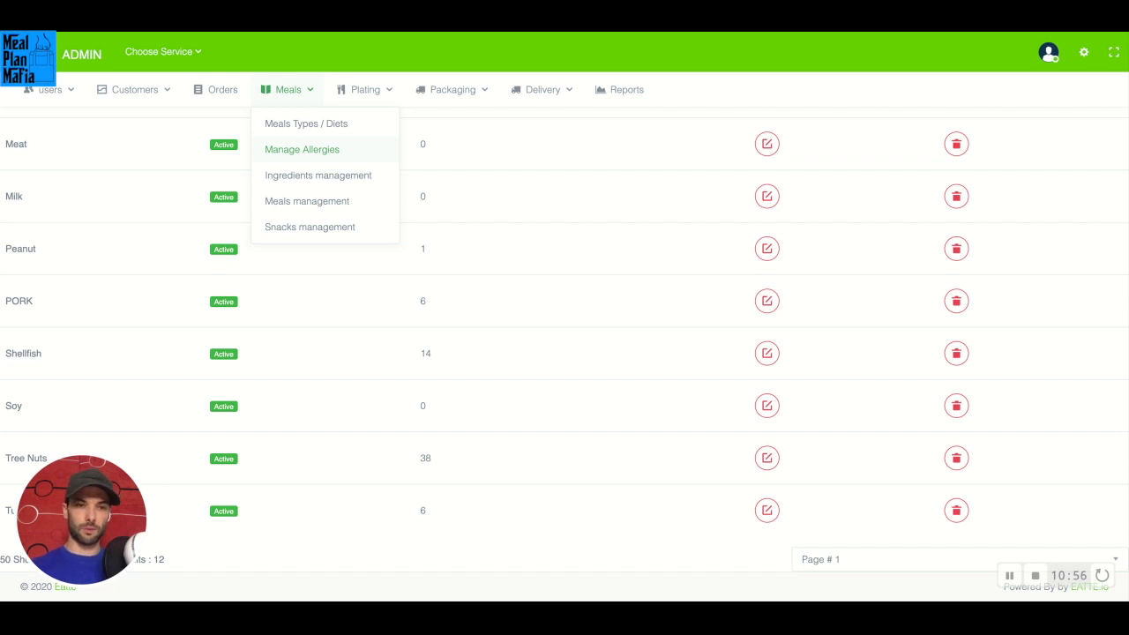
pyautogui.click(300, 182)
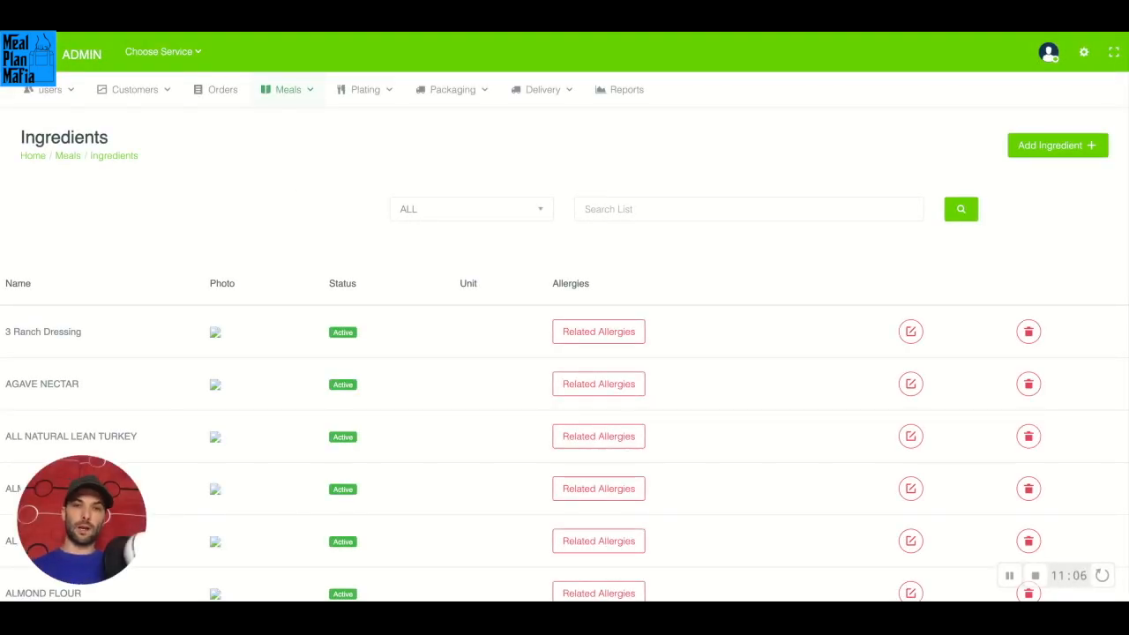
pyautogui.scroll(-1, 307, 218)
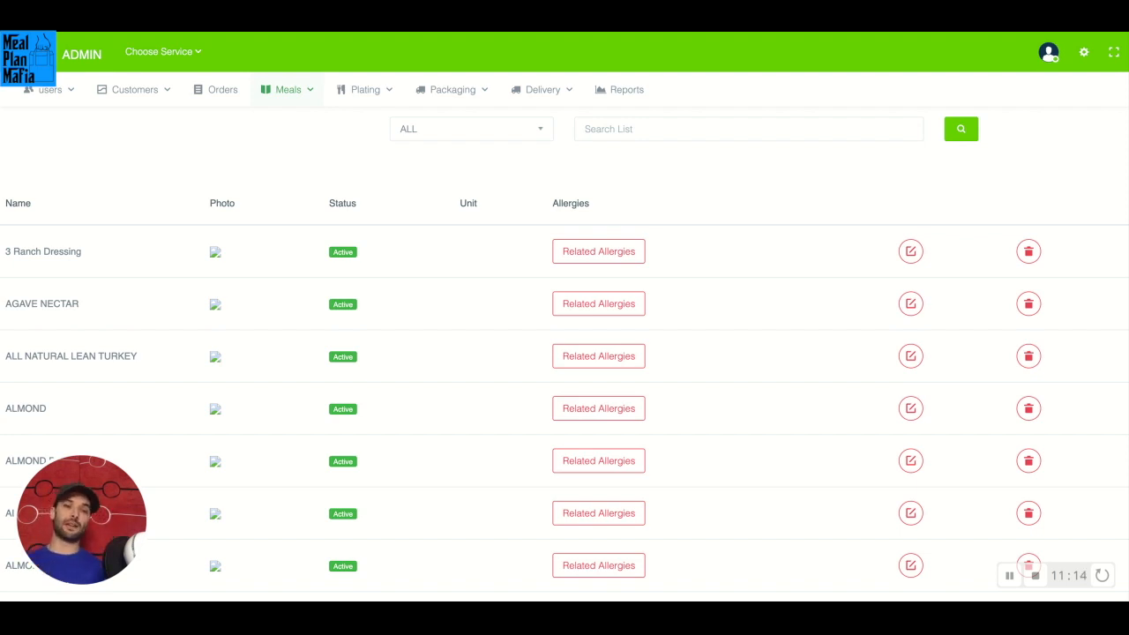
pyautogui.scroll(-1, 565, 353)
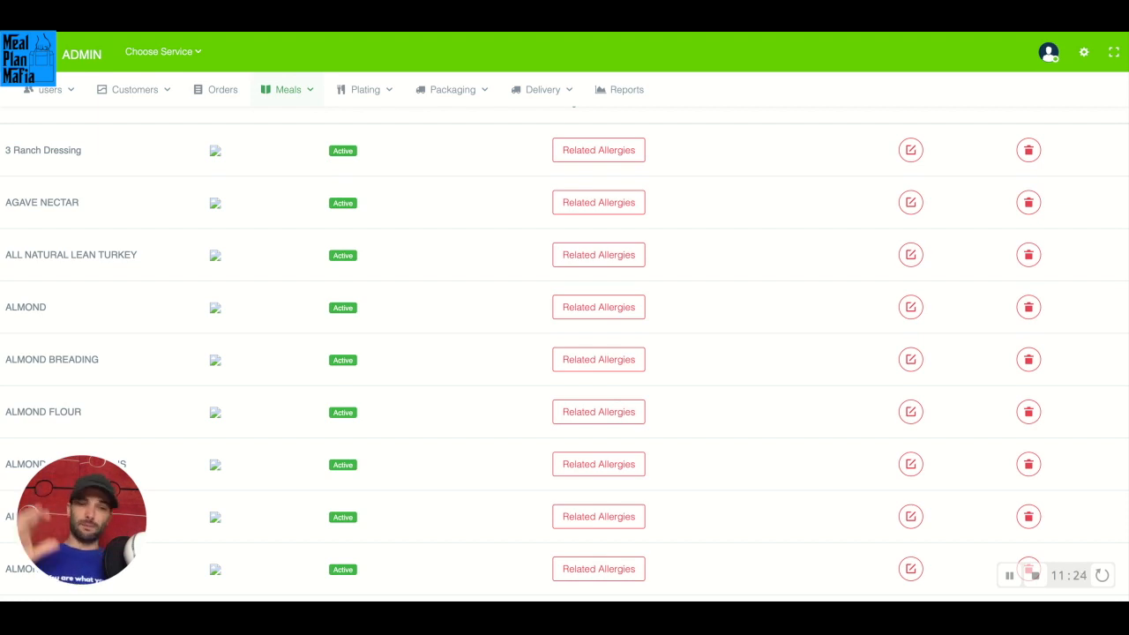
pyautogui.scroll(-10, 565, 353)
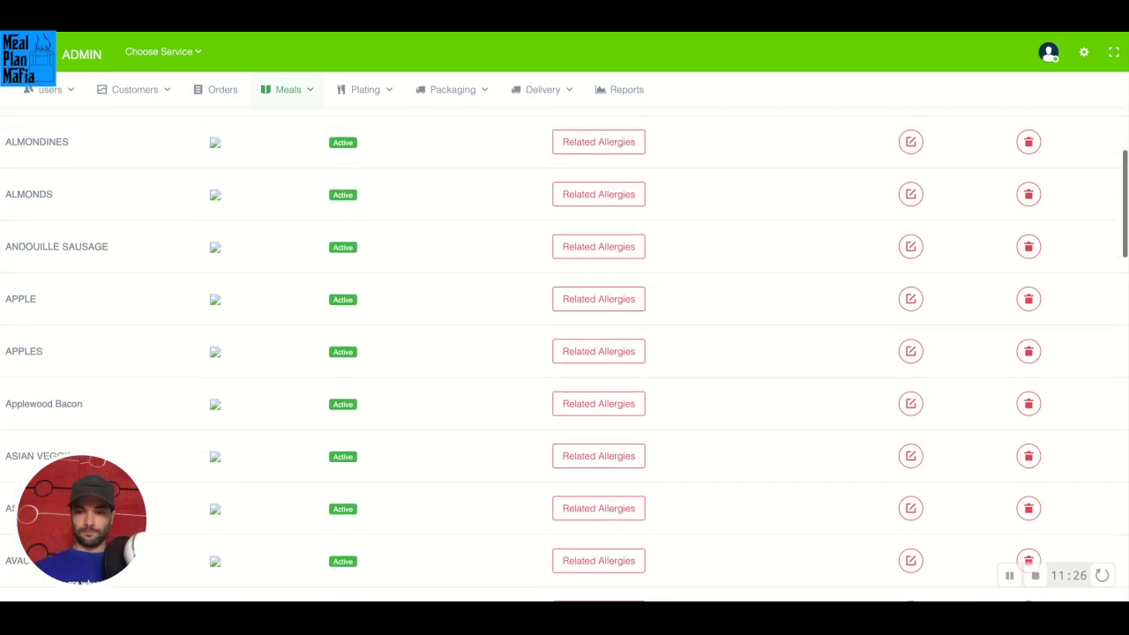
pyautogui.scroll(10, 565, 353)
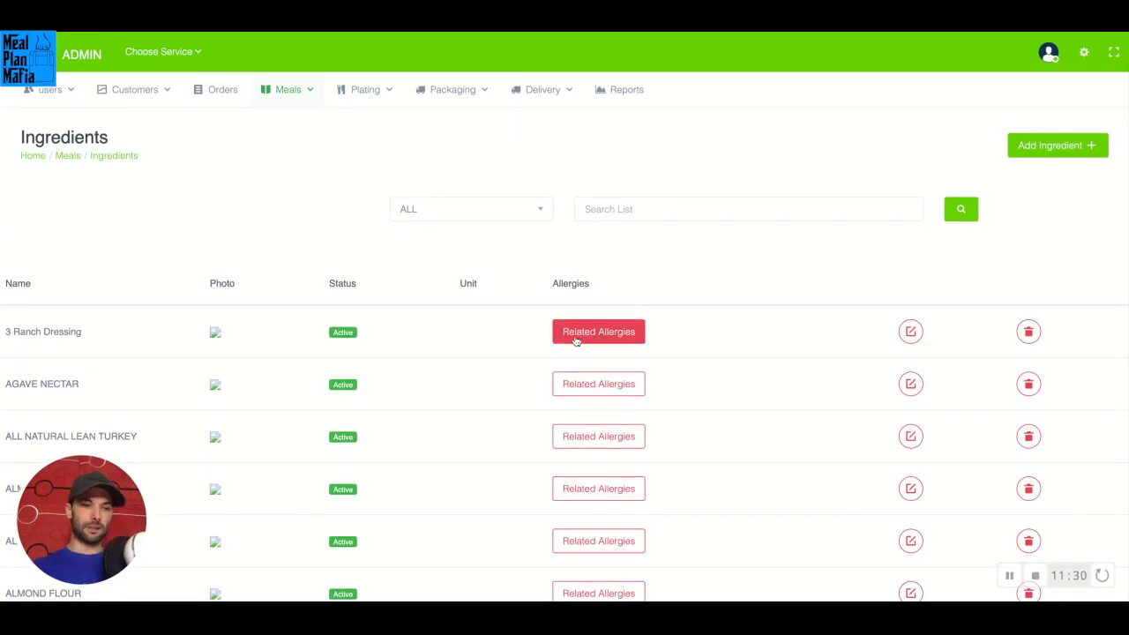
pyautogui.scroll(-3, 509, 435)
pyautogui.scroll(-1, 509, 436)
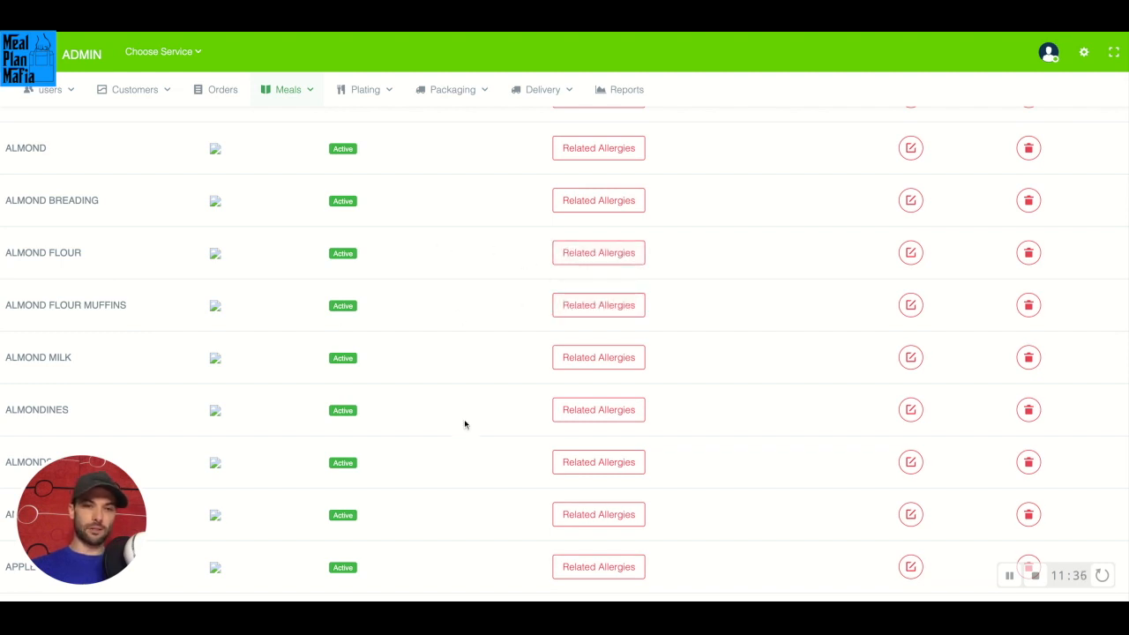
pyautogui.scroll(-1, 512, 320)
pyautogui.scroll(5, 512, 319)
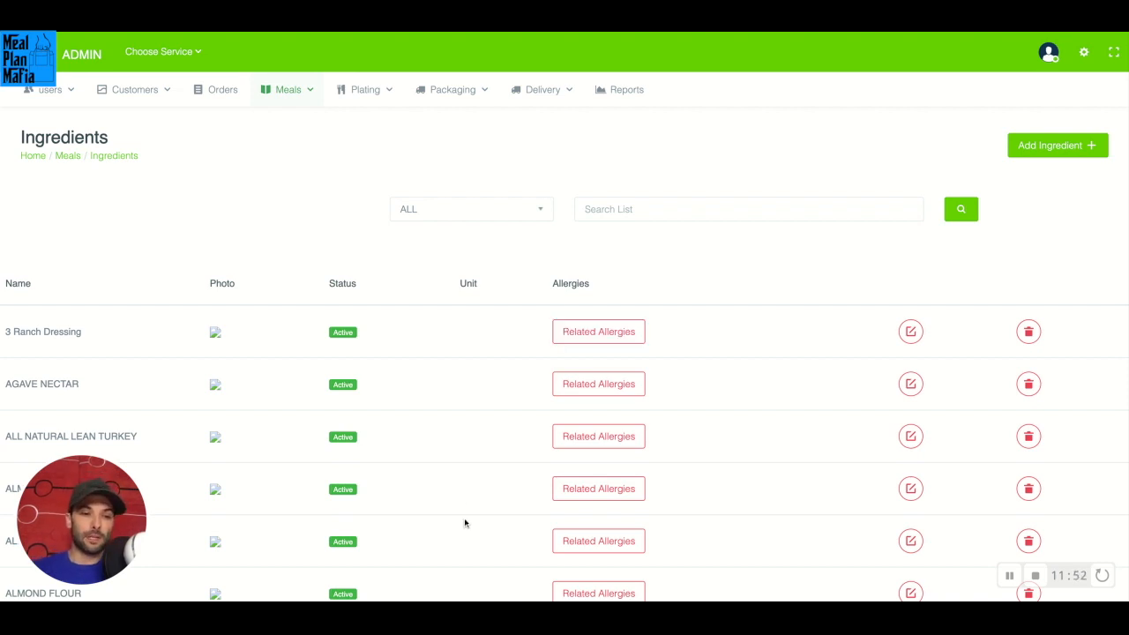
# Look further through the ingredients, down past the banana and bean entries, checking their units and related allergies options
pyautogui.scroll(-1, 465, 523)
pyautogui.scroll(-12, 465, 523)
pyautogui.scroll(10, 465, 523)
pyautogui.scroll(3, 553, 336)
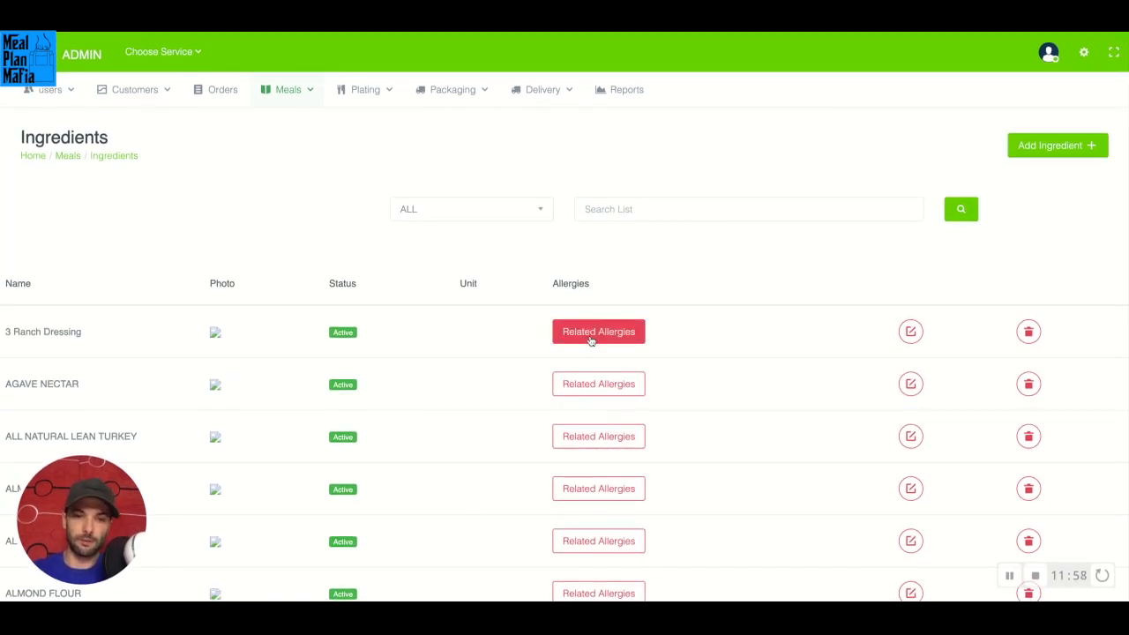
pyautogui.scroll(-15, 472, 500)
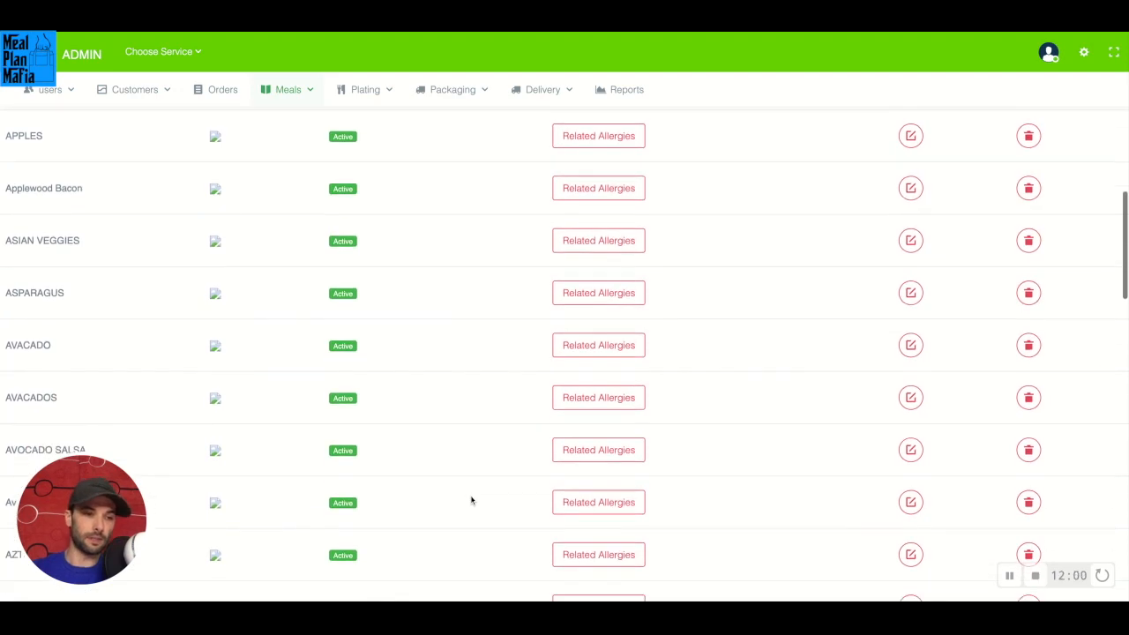
pyautogui.scroll(-2, 471, 500)
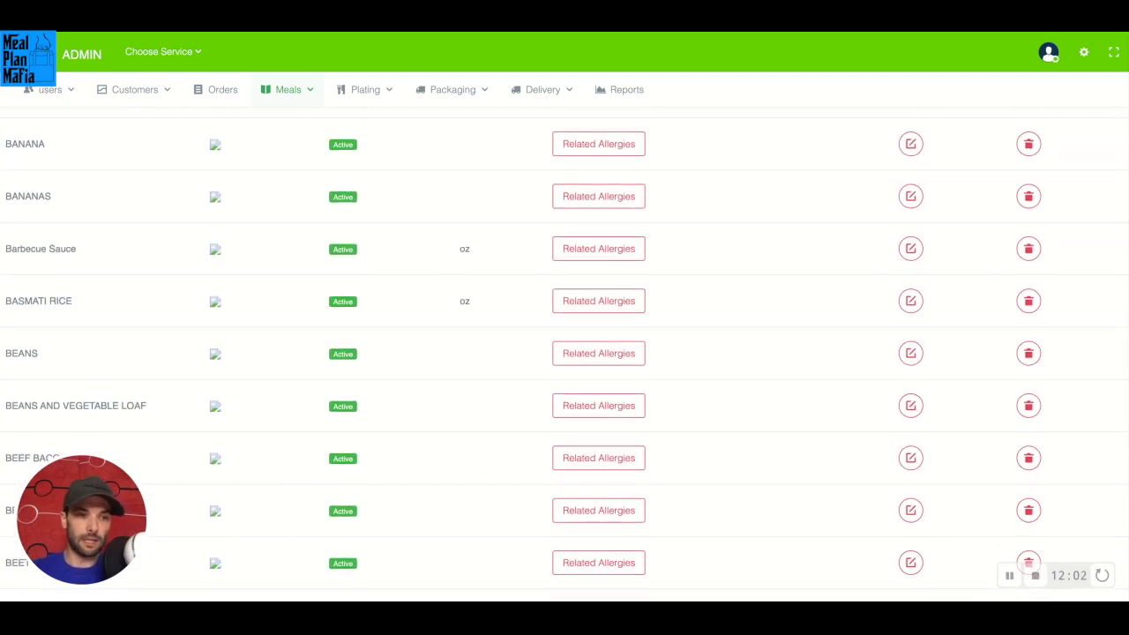
pyautogui.scroll(1, 471, 500)
pyautogui.scroll(-4, 471, 500)
pyautogui.scroll(20, 471, 500)
# Open the meals management list and review the meals' ingredients, sizes, chef selection, statuses, weeks and diets
pyautogui.click(295, 101)
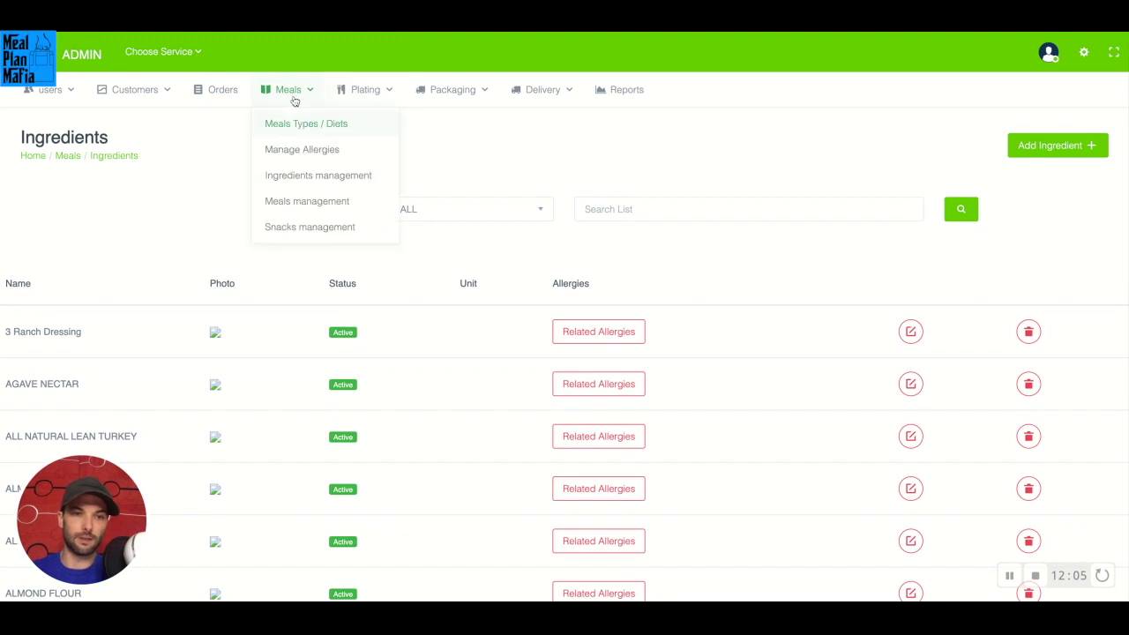
pyautogui.click(283, 210)
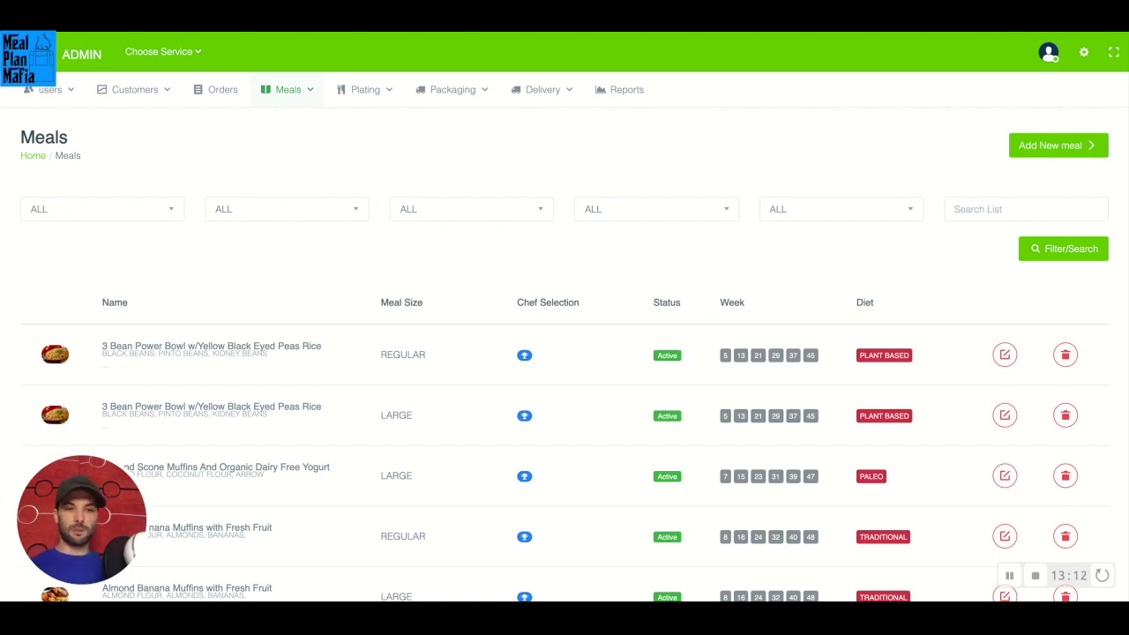
pyautogui.scroll(-2, 565, 353)
pyautogui.scroll(-1, 194, 381)
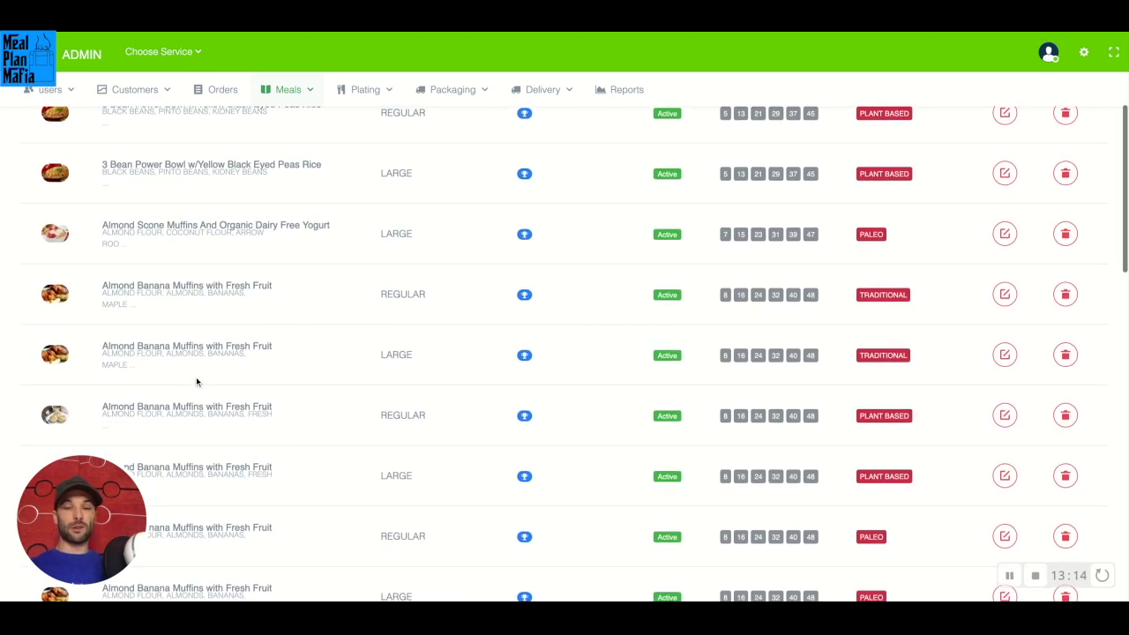
pyautogui.scroll(2, 265, 292)
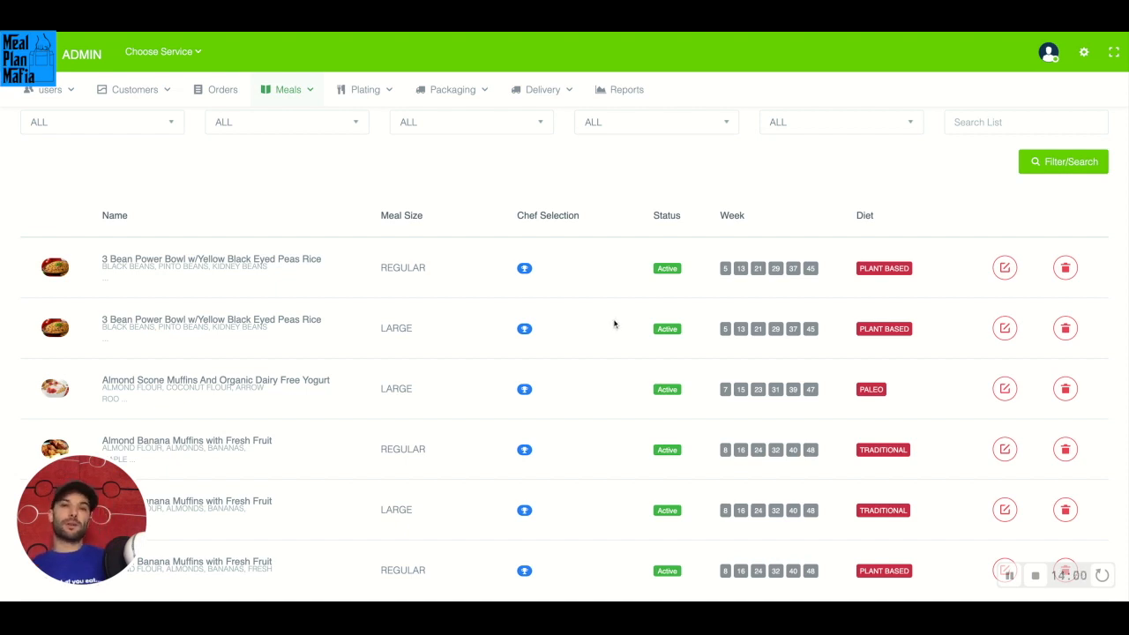
# Compare the regular and large versions, week numbers and diets of the meals through the end of the first page
pyautogui.scroll(-4, 615, 324)
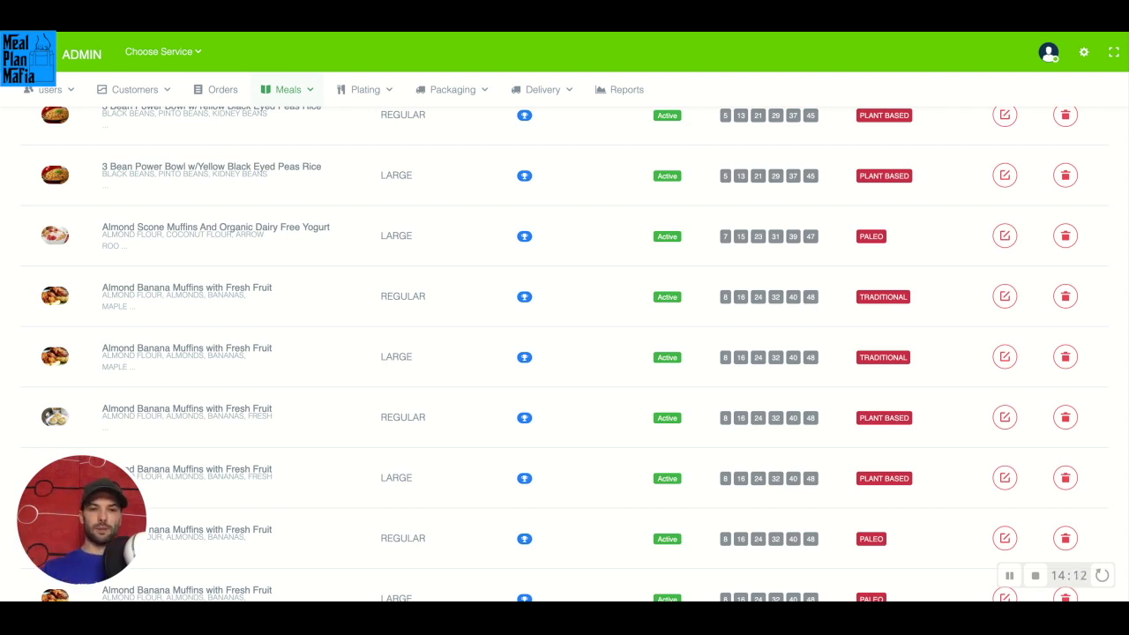
pyautogui.scroll(-2, 406, 326)
pyautogui.scroll(-2, 430, 485)
pyautogui.scroll(-10, 431, 485)
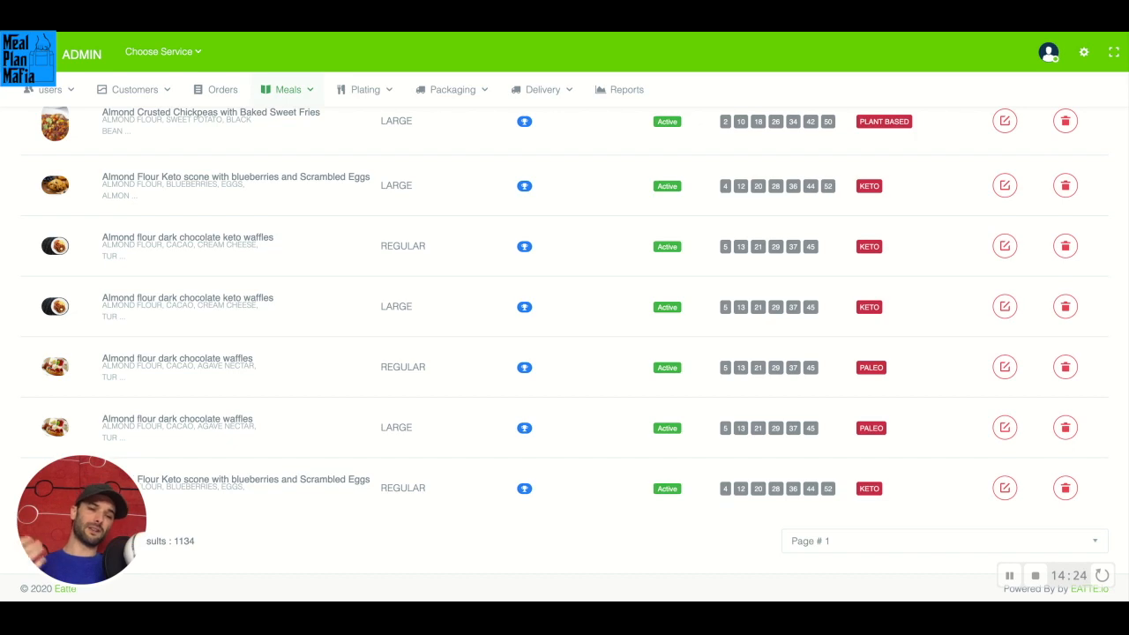
pyautogui.scroll(5, 565, 353)
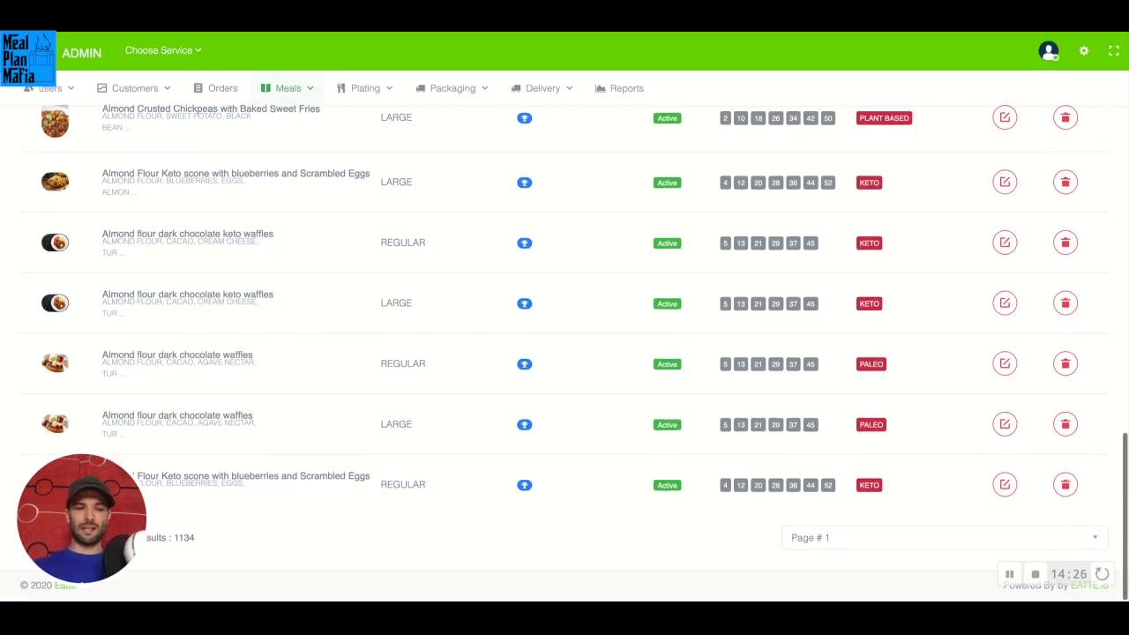
pyautogui.scroll(15, 565, 353)
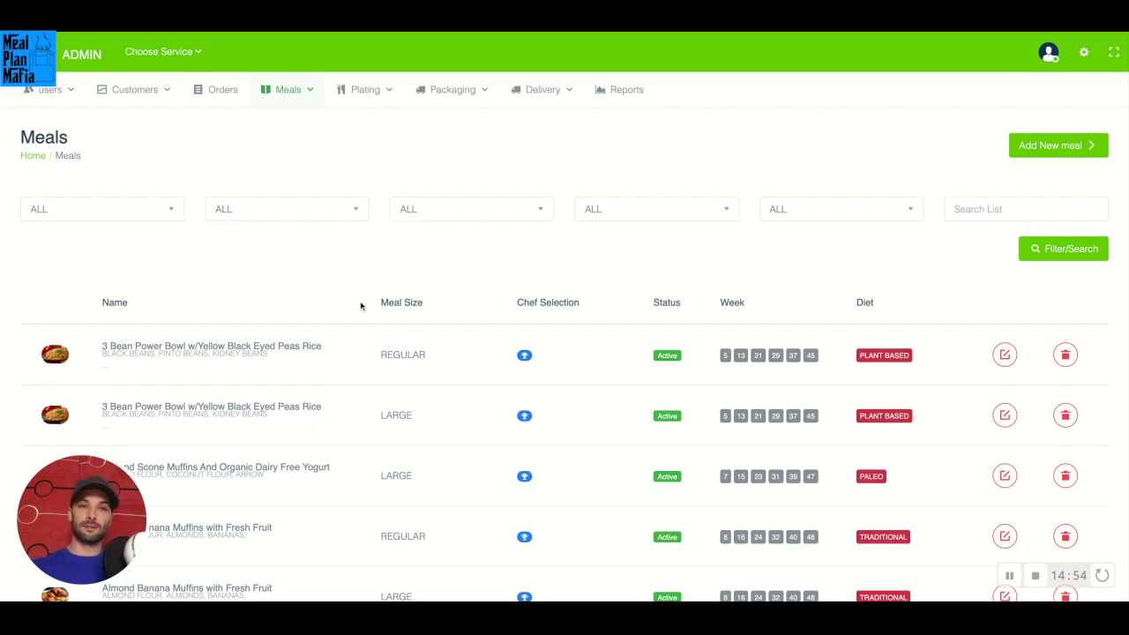
# Open the snacks management list and review each snack's cooked-inhouse label, status and available weeks
pyautogui.click(300, 93)
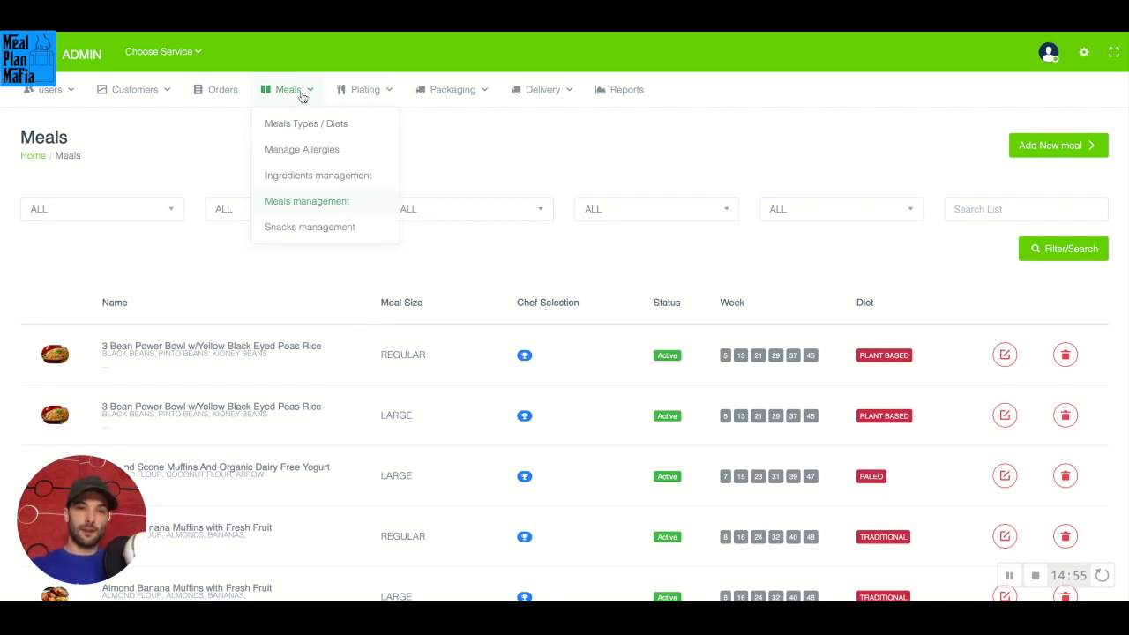
pyautogui.click(302, 228)
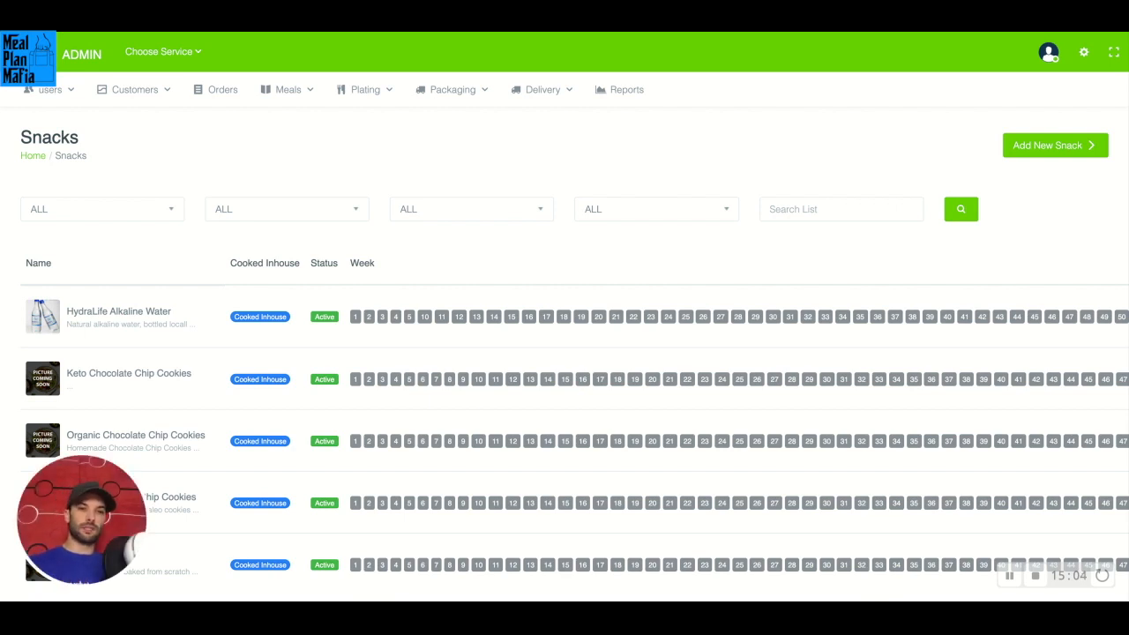
pyautogui.scroll(-2, 180, 372)
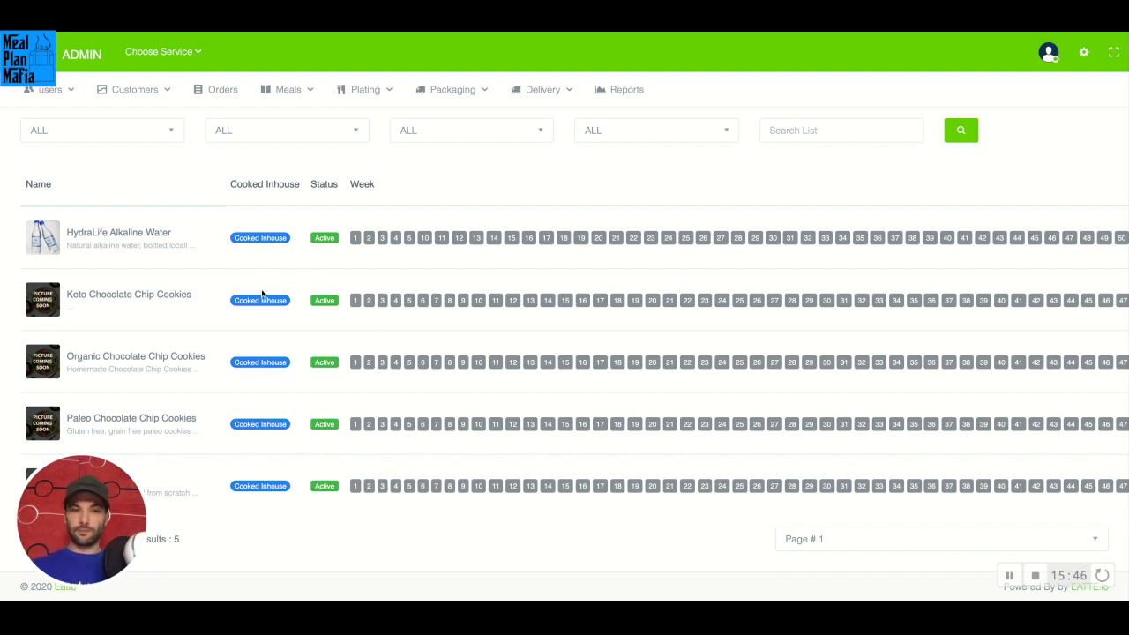
# Open the plating section's Export Meals list and review the reports' delivery dates, included order types, buffer setting and generation dates
pyautogui.click(311, 92)
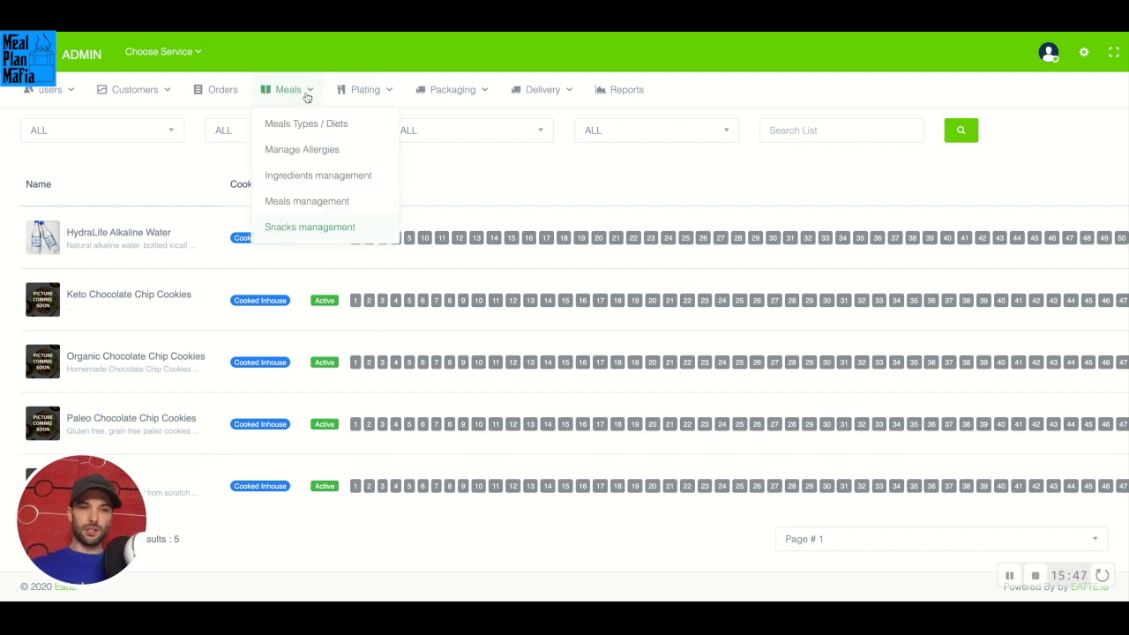
pyautogui.click(360, 89)
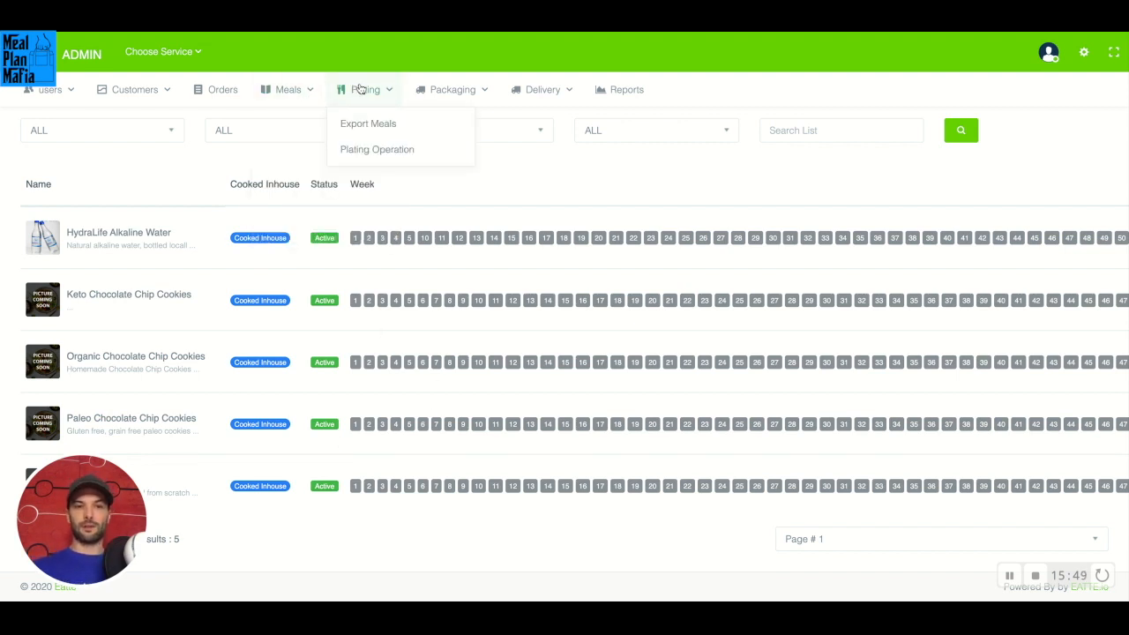
pyautogui.click(381, 130)
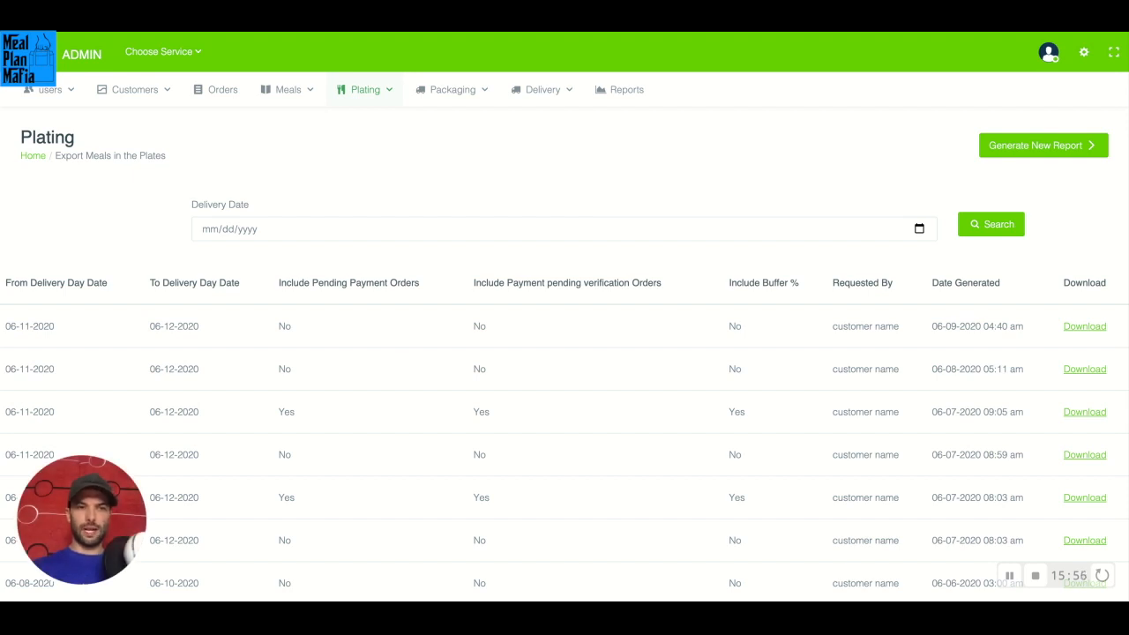
pyautogui.scroll(-4, 564, 353)
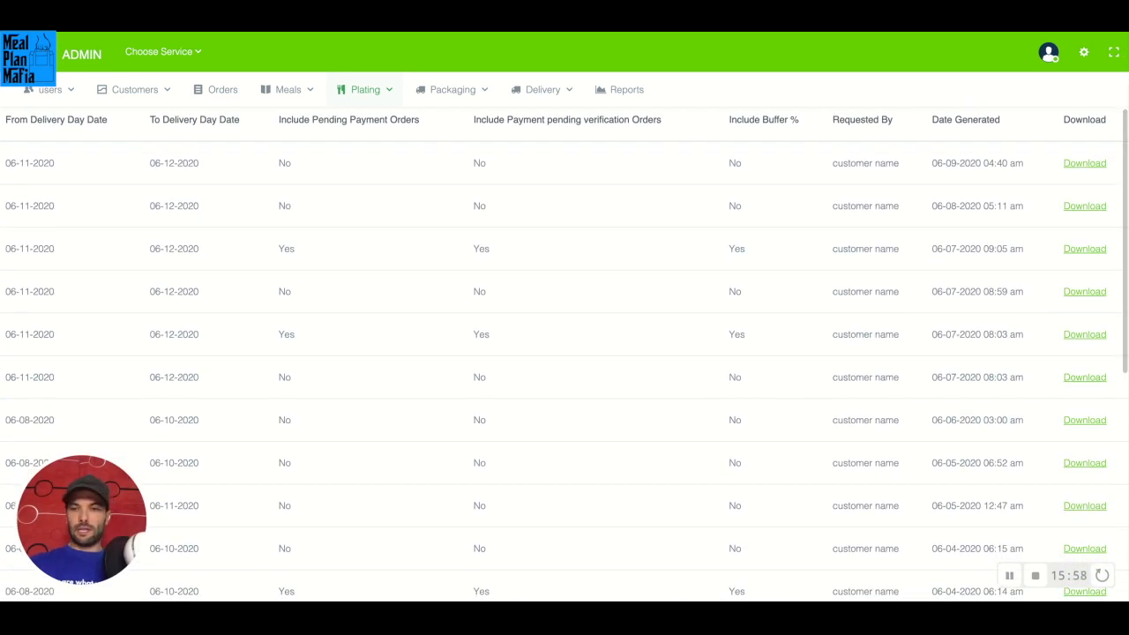
pyautogui.scroll(2, 565, 353)
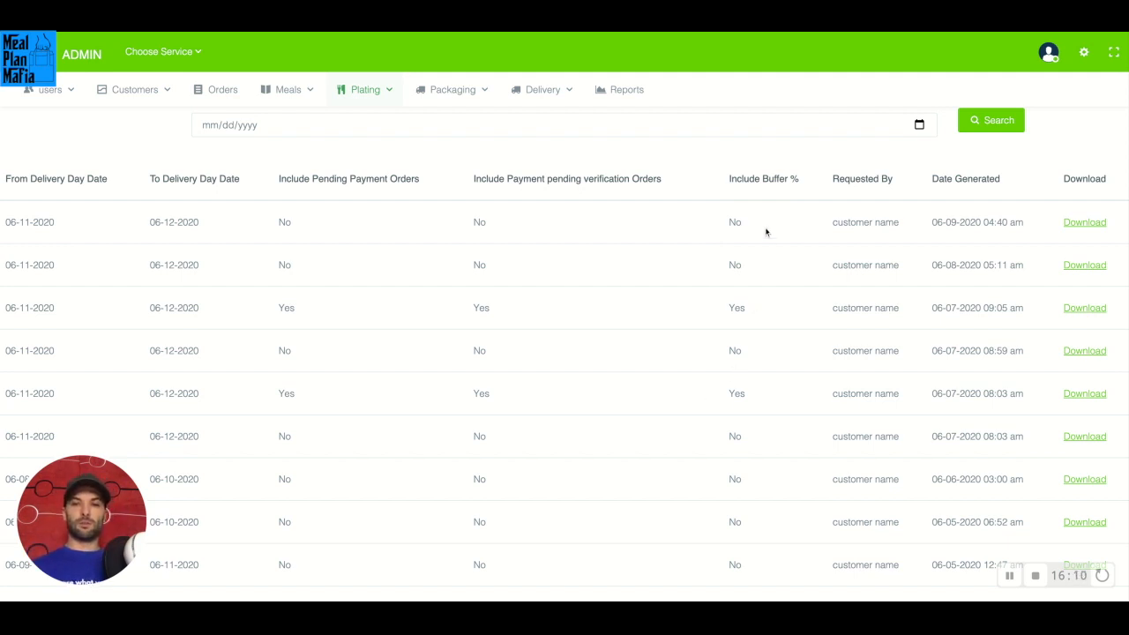
pyautogui.scroll(-10, 731, 506)
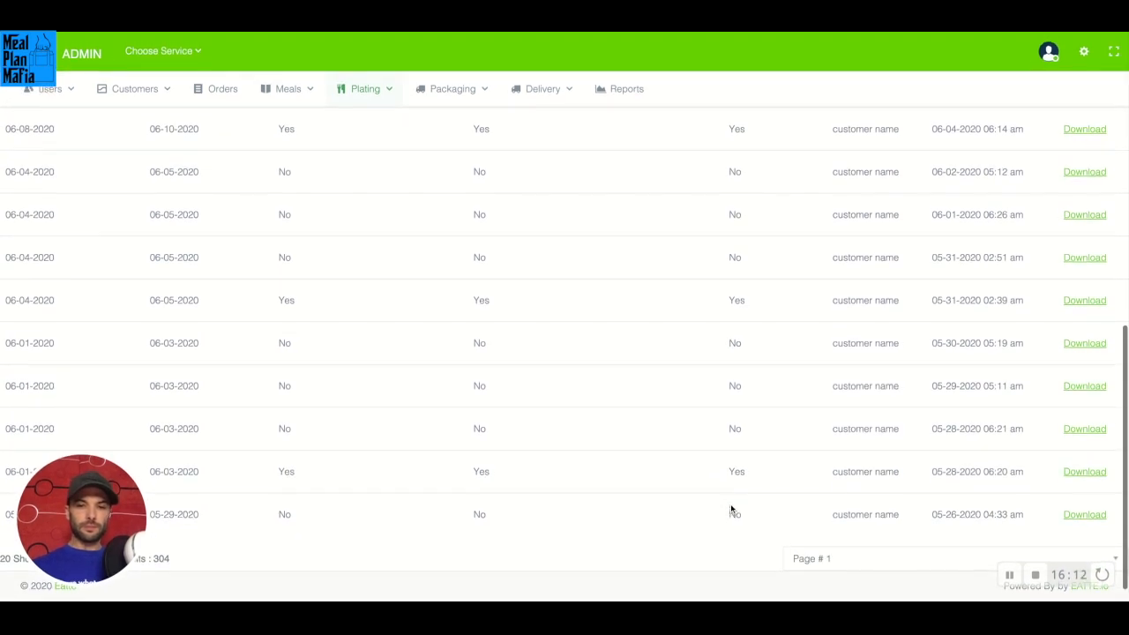
pyautogui.scroll(8, 731, 508)
pyautogui.scroll(3, 731, 508)
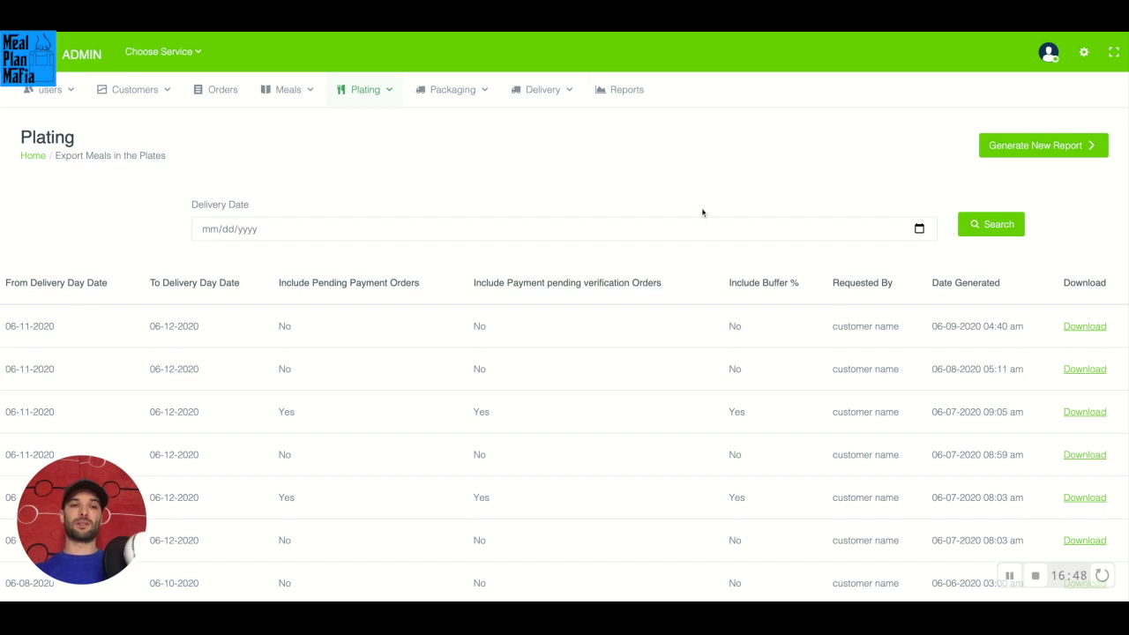
# Open Plating Operation and review its search filters and the meals' counts left, sizes and diets
pyautogui.click(381, 91)
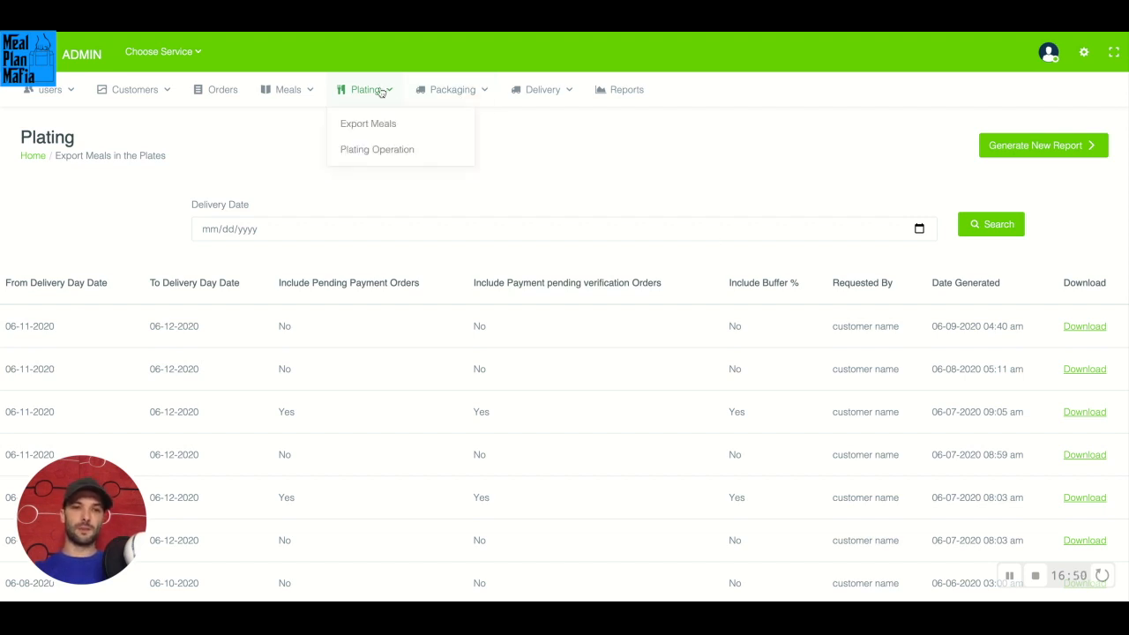
pyautogui.click(381, 151)
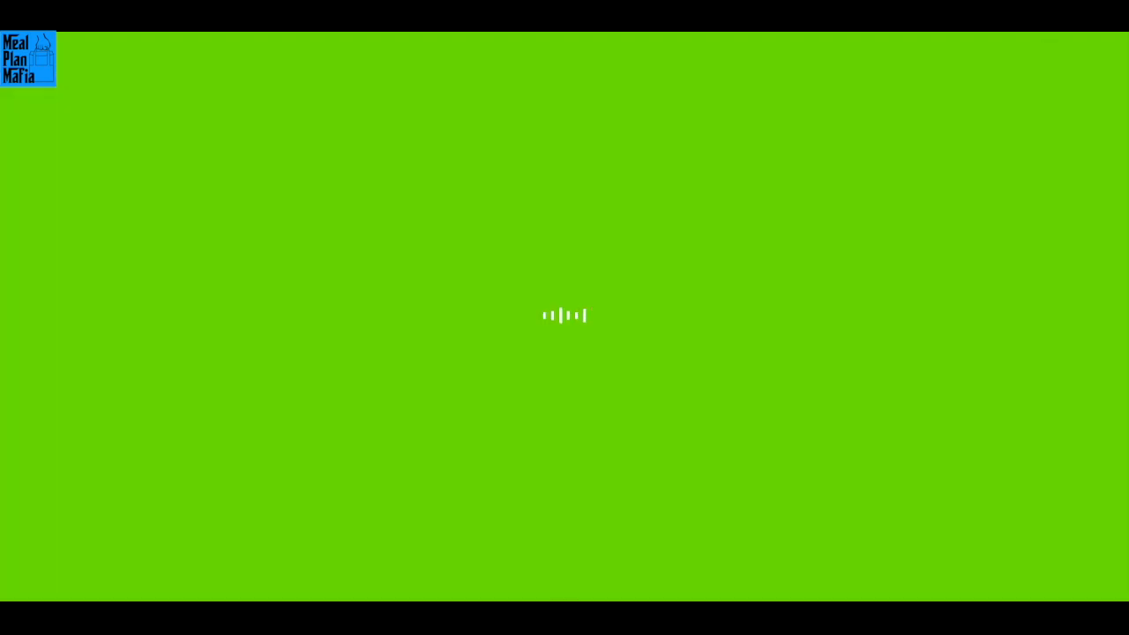
pyautogui.scroll(-3, 461, 365)
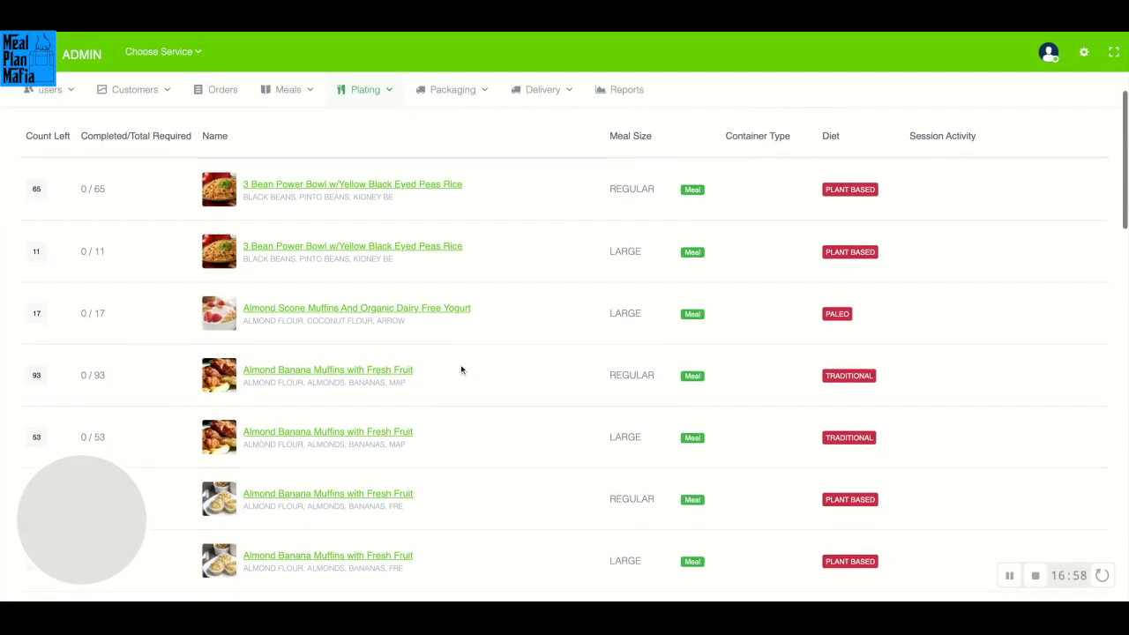
pyautogui.scroll(2, 460, 365)
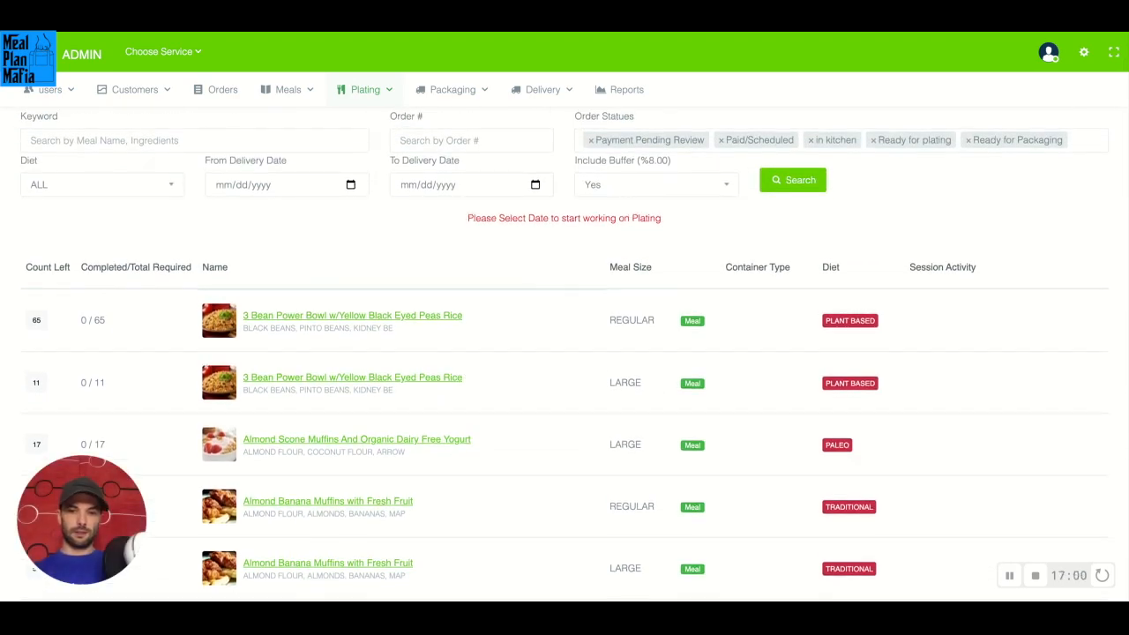
pyautogui.scroll(-2, 815, 379)
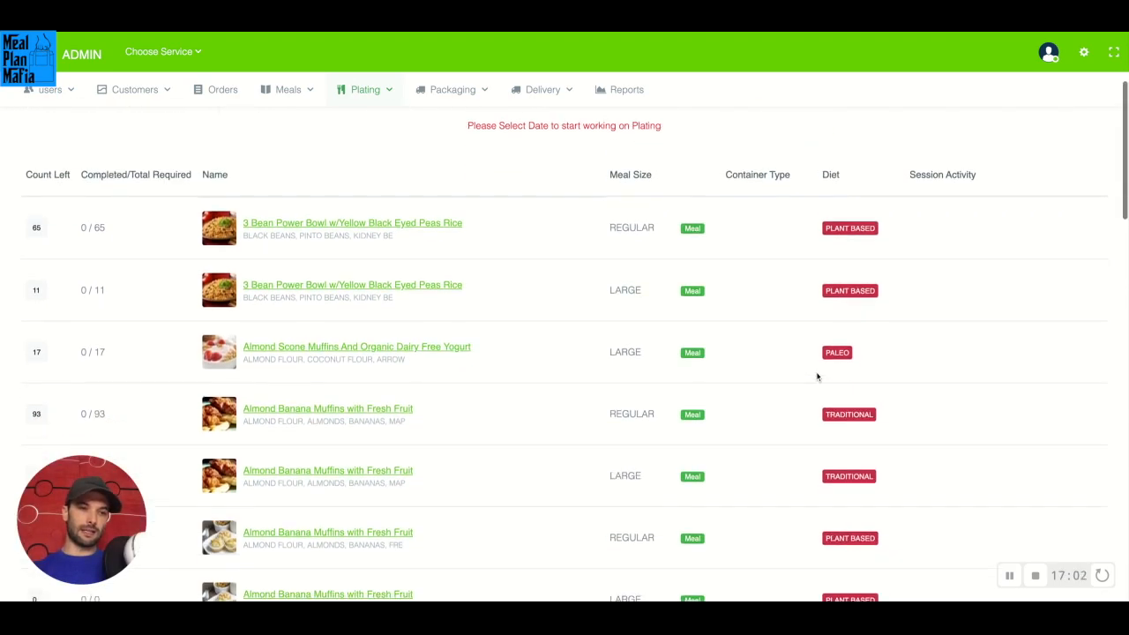
pyautogui.scroll(1, 562, 351)
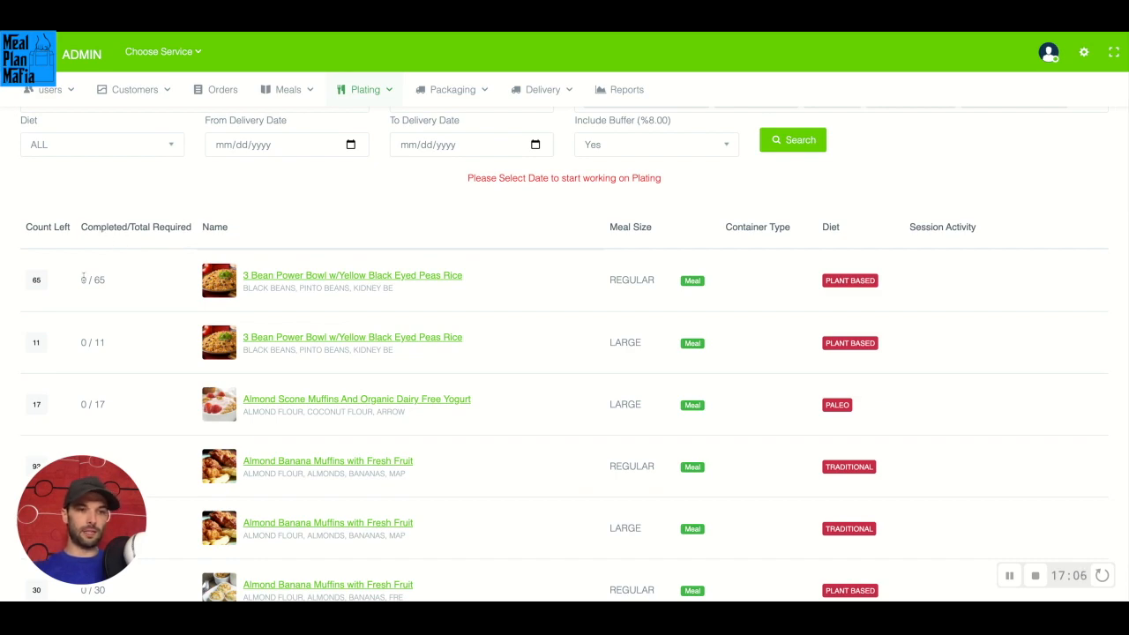
# Compare the completed and total required counts of the plating meals through the end of the first page
pyautogui.scroll(-1, 129, 366)
pyautogui.scroll(-4, 128, 367)
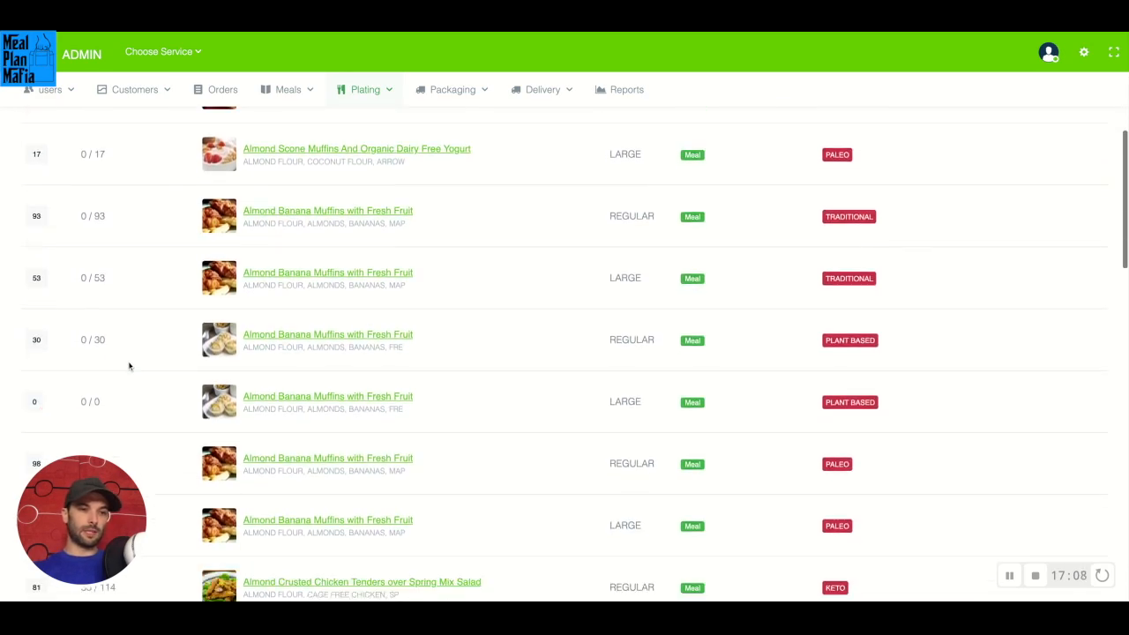
pyautogui.scroll(-1, 88, 252)
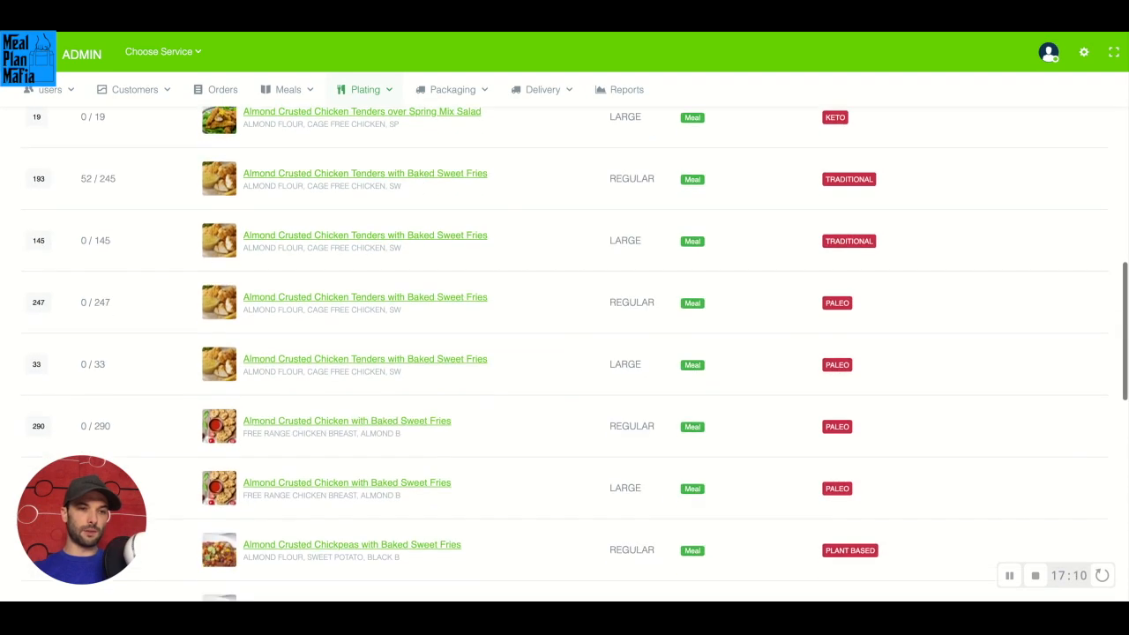
pyautogui.scroll(1, 88, 252)
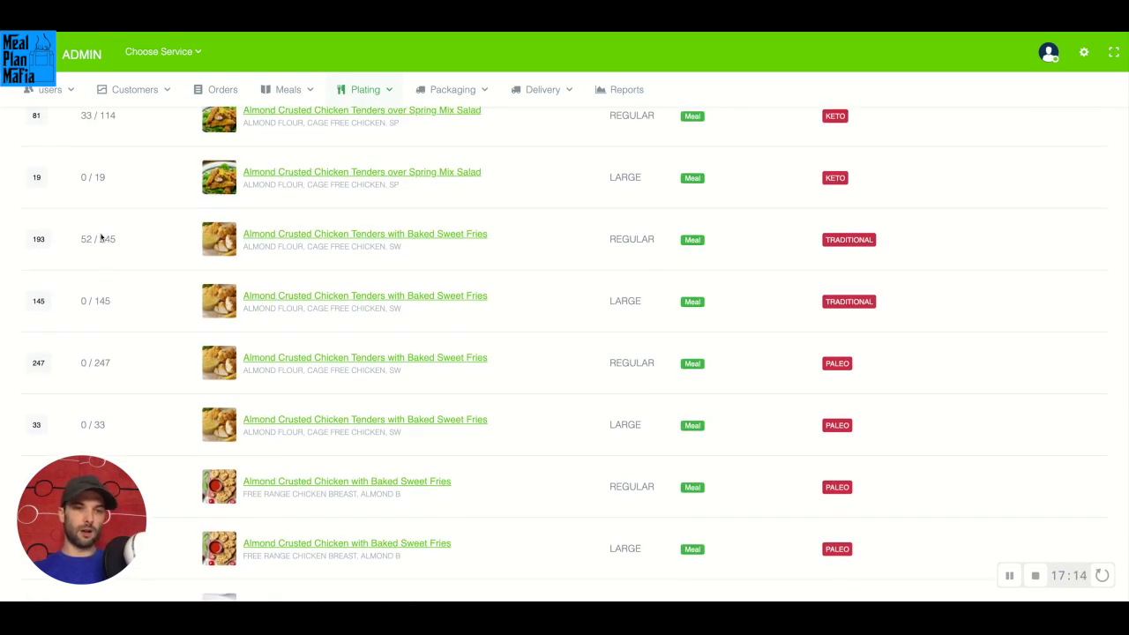
pyautogui.scroll(-5, 106, 236)
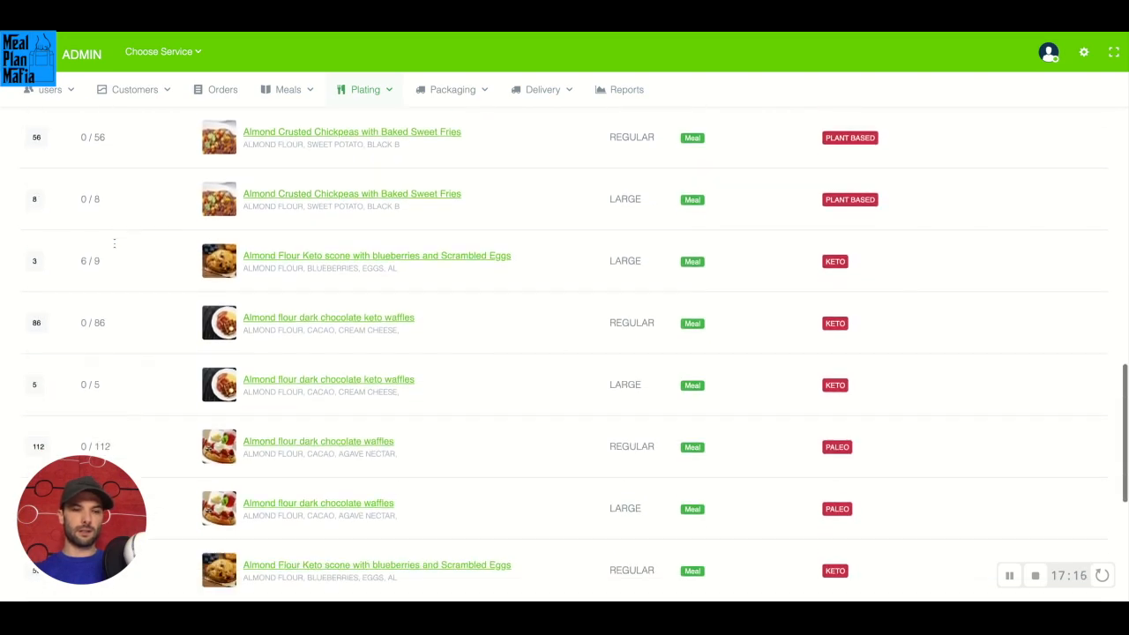
pyautogui.scroll(-3, 114, 243)
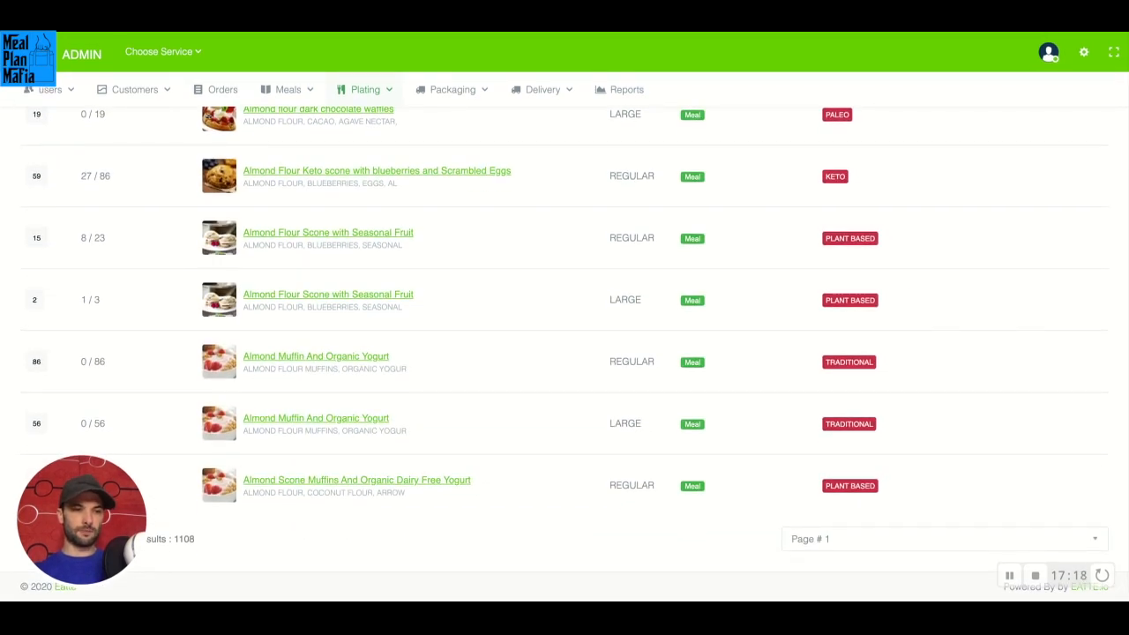
pyautogui.scroll(3, 565, 353)
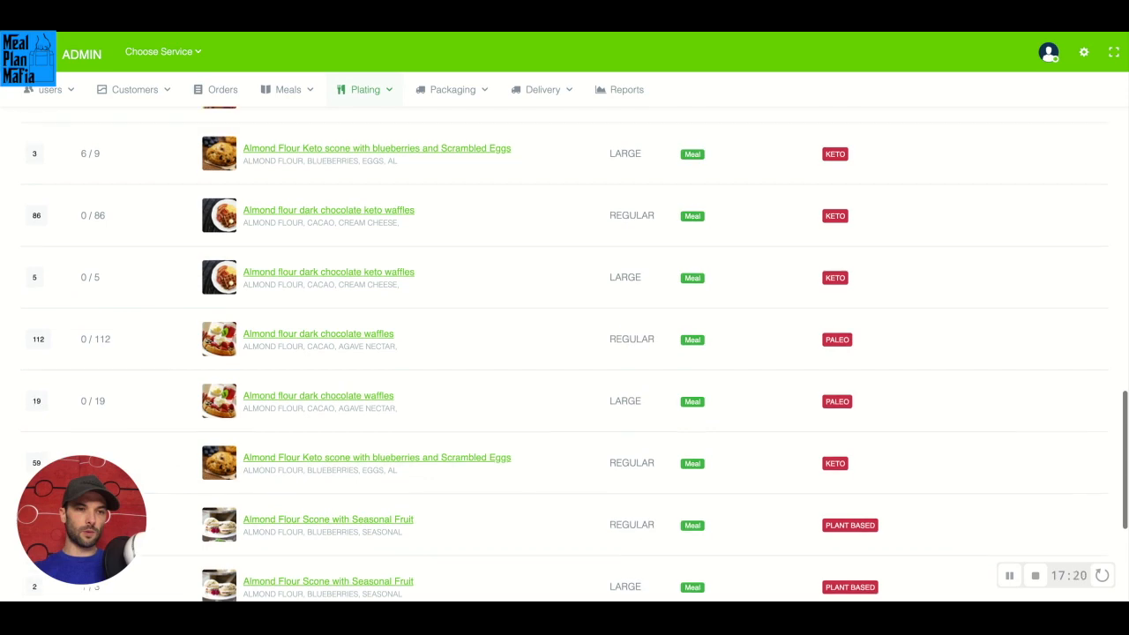
pyautogui.scroll(10, 407, 223)
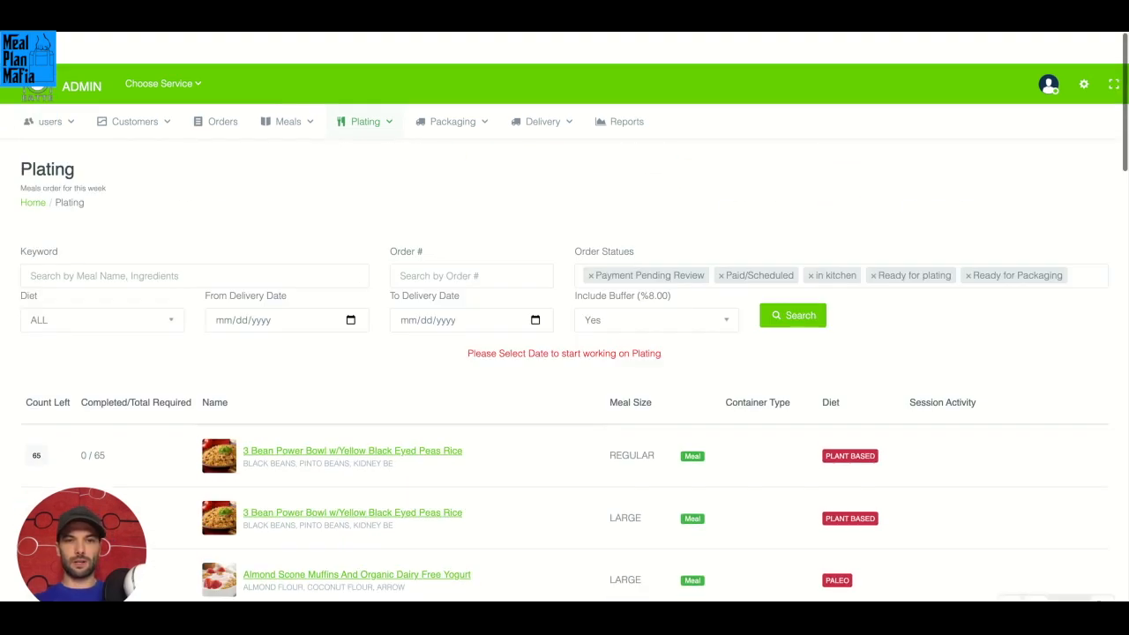
# Review the Bulk Print Labels list, plus the Packaging list's label, check-in, status, diet and meal selection columns
pyautogui.click(435, 91)
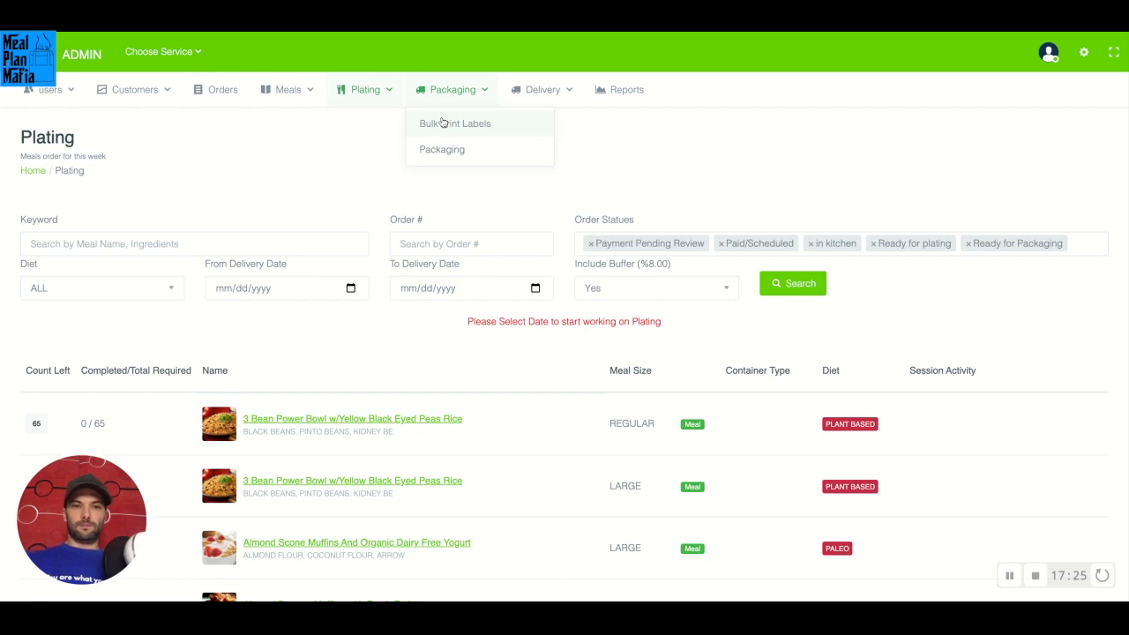
pyautogui.click(443, 124)
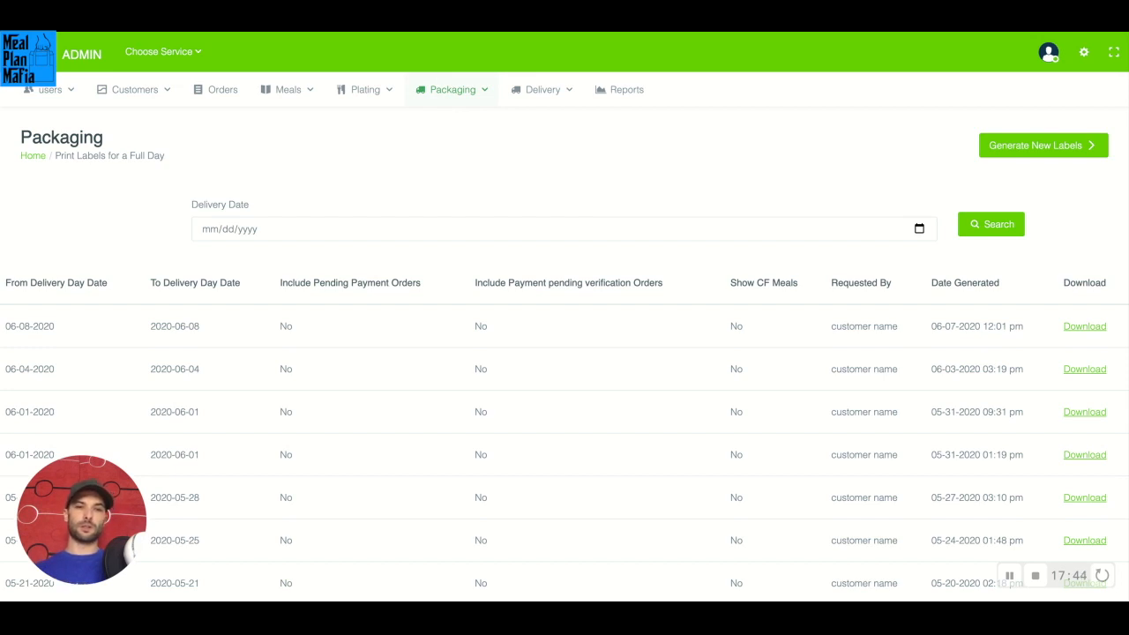
pyautogui.click(465, 82)
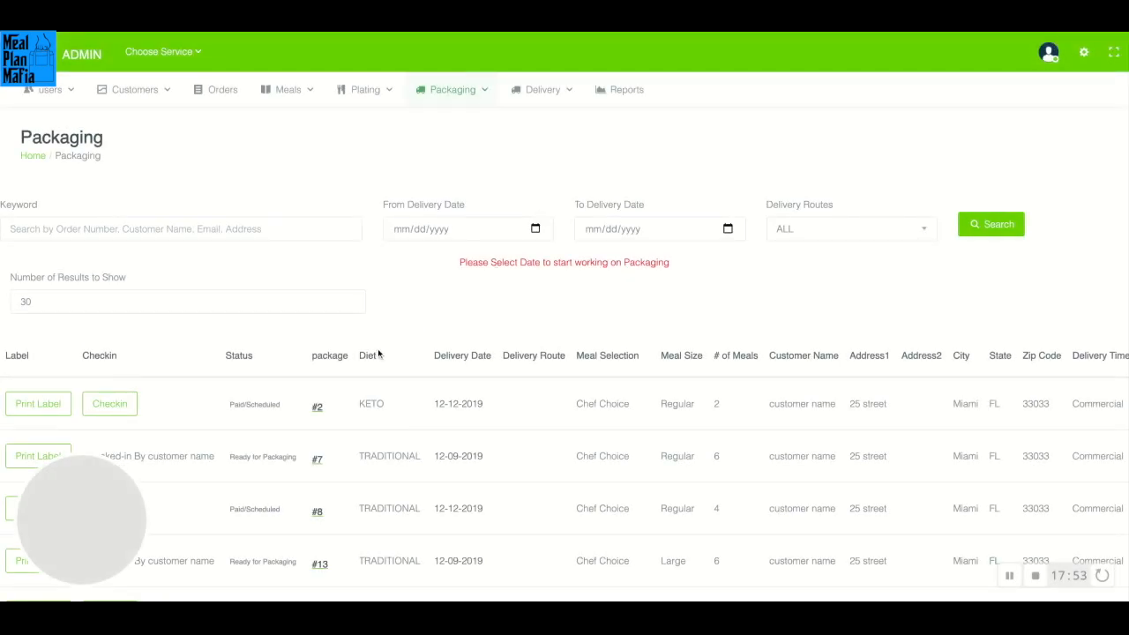
pyautogui.scroll(-3, 378, 354)
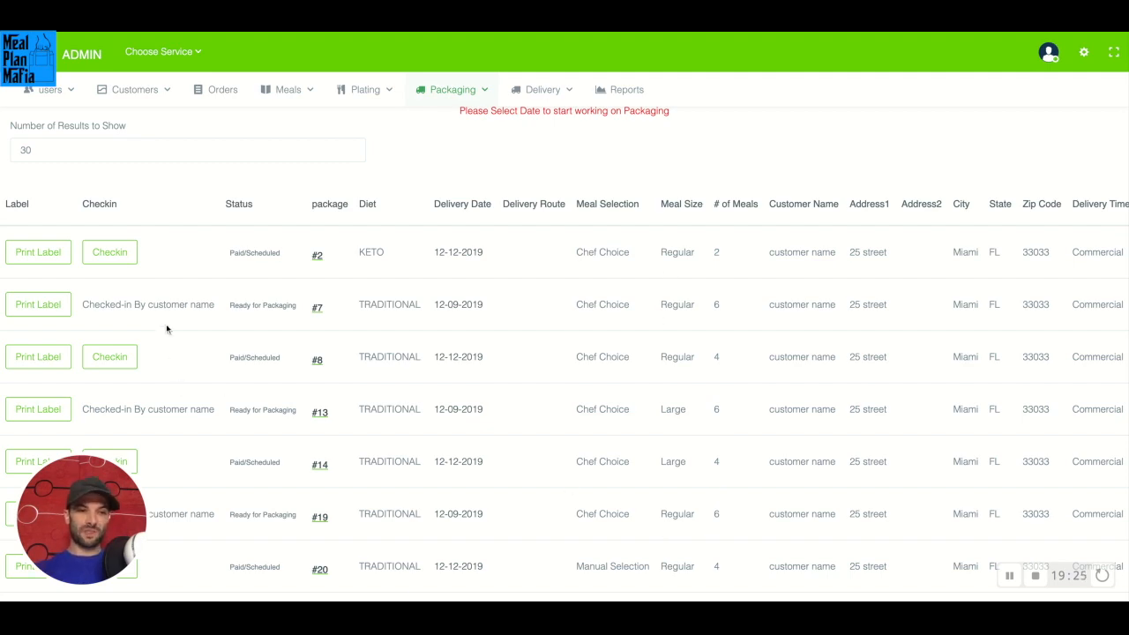
pyautogui.scroll(-3, 209, 382)
pyautogui.scroll(-5, 210, 382)
pyautogui.scroll(8, 209, 382)
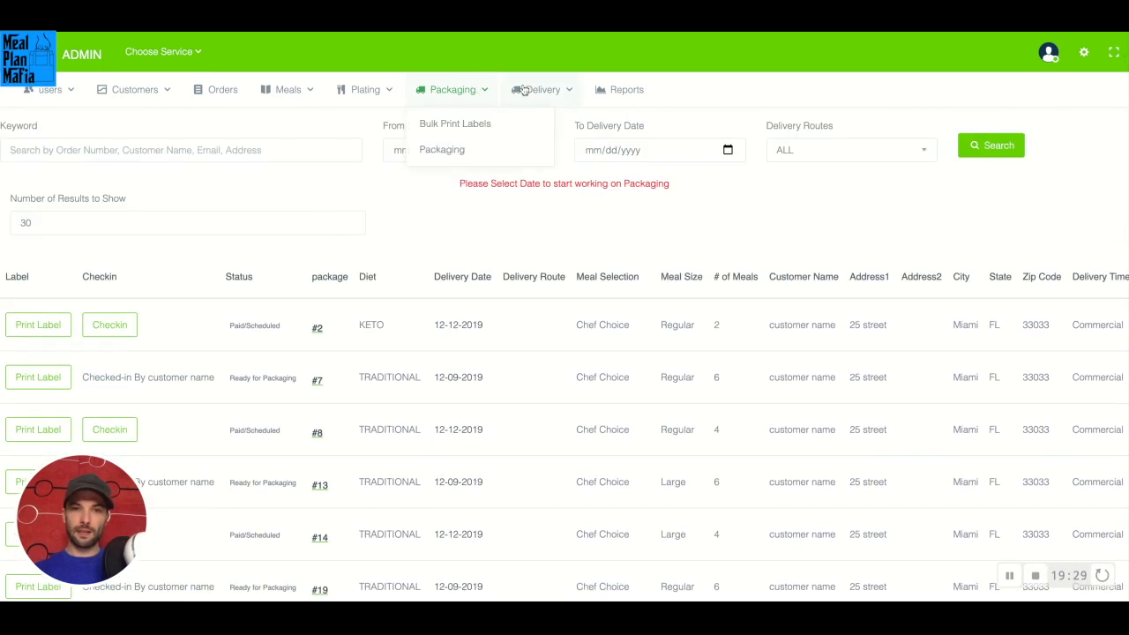
# Review the delivery section's imported order route files and its Export Orders reports by delivery date
pyautogui.moveTo(531, 89)
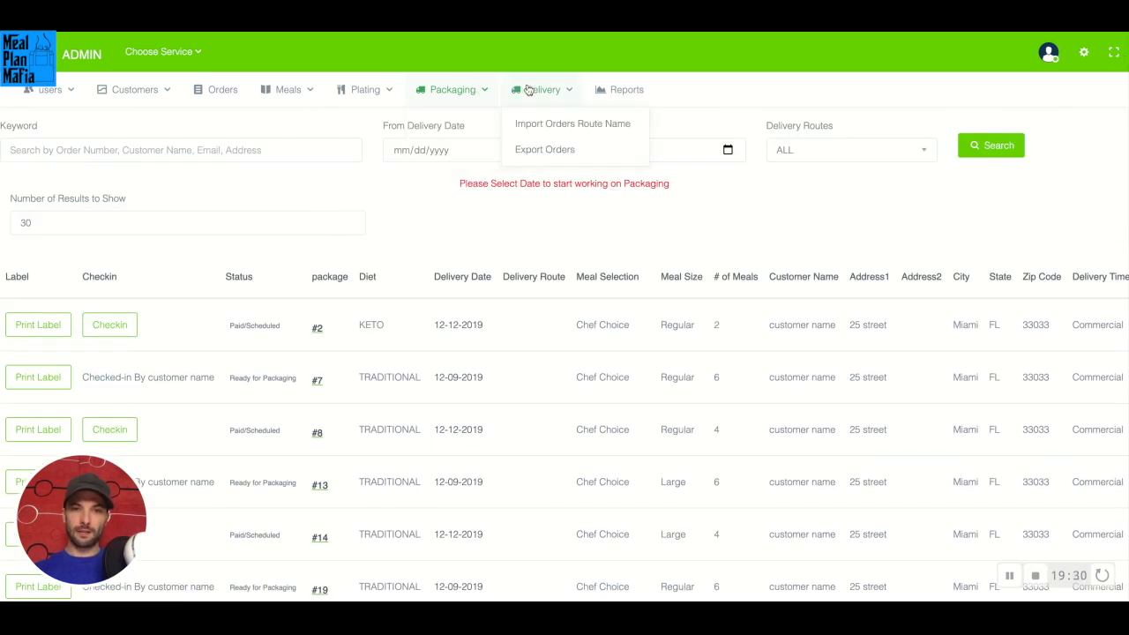
pyautogui.click(547, 133)
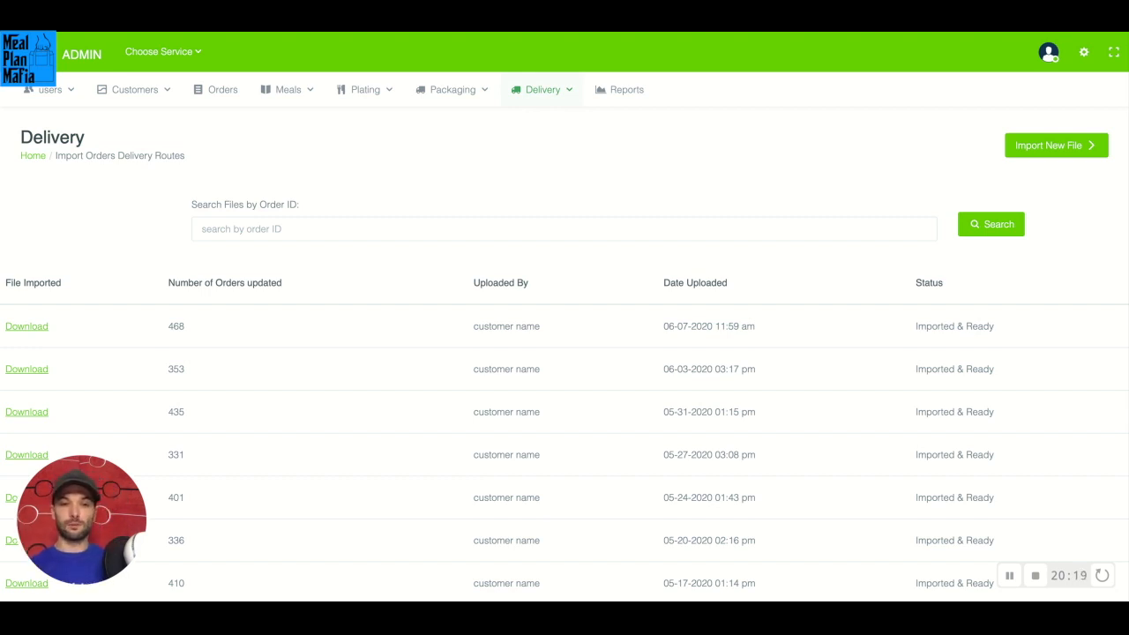
pyautogui.click(558, 95)
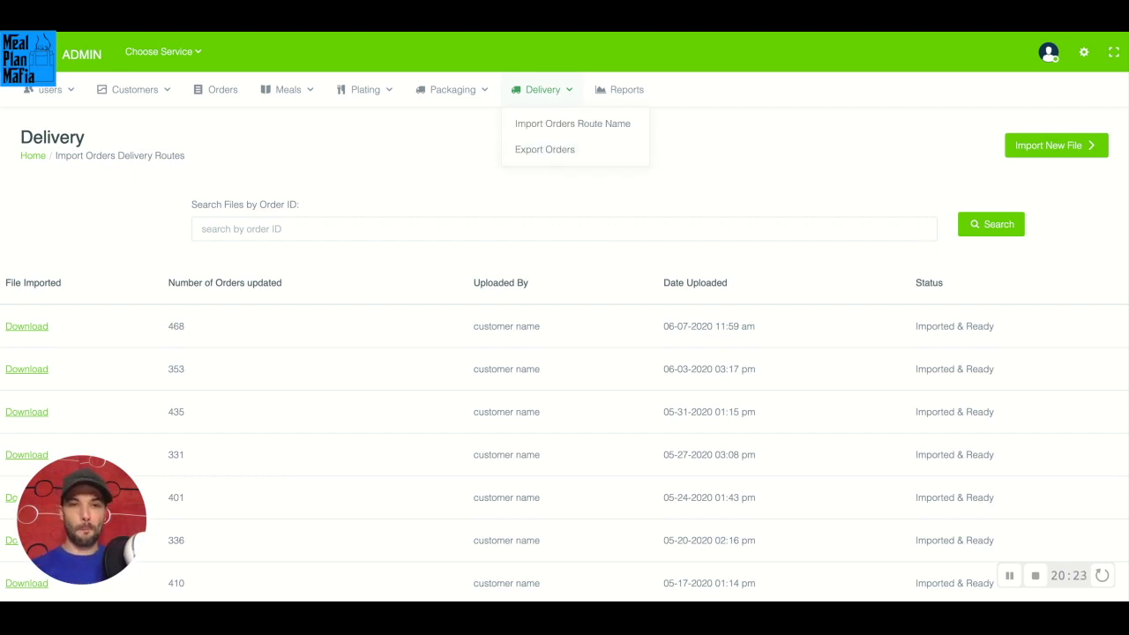
pyautogui.click(546, 149)
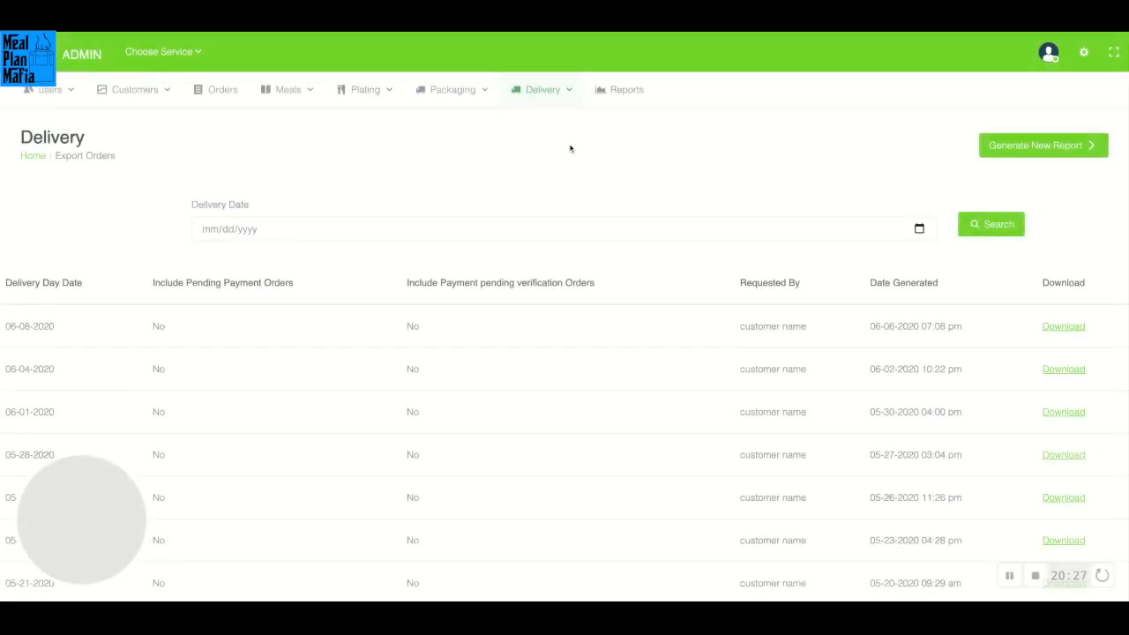
pyautogui.scroll(-10, 615, 353)
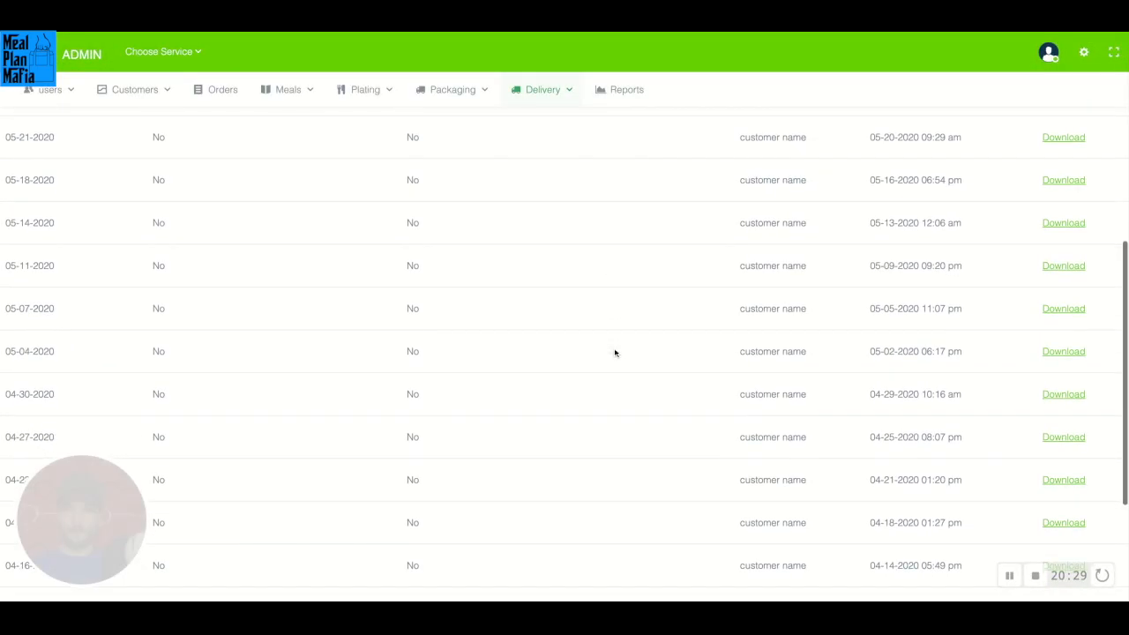
pyautogui.scroll(15, 615, 353)
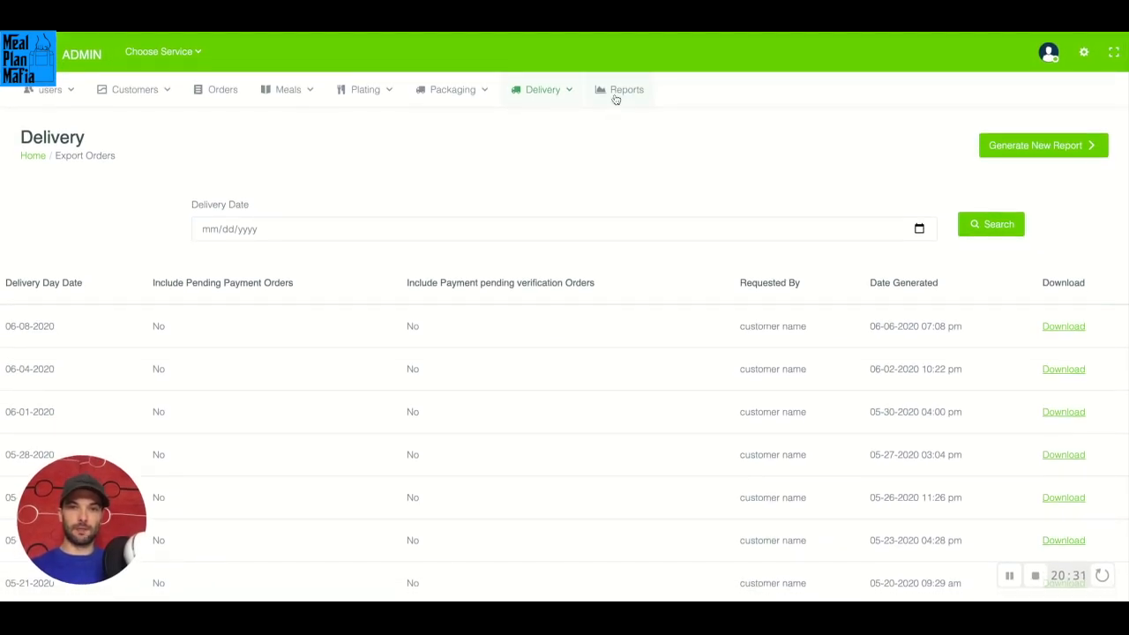
# Open the Coupons Usage report and review its filters, coupons used, amounts paid and amounts saved
pyautogui.click(614, 99)
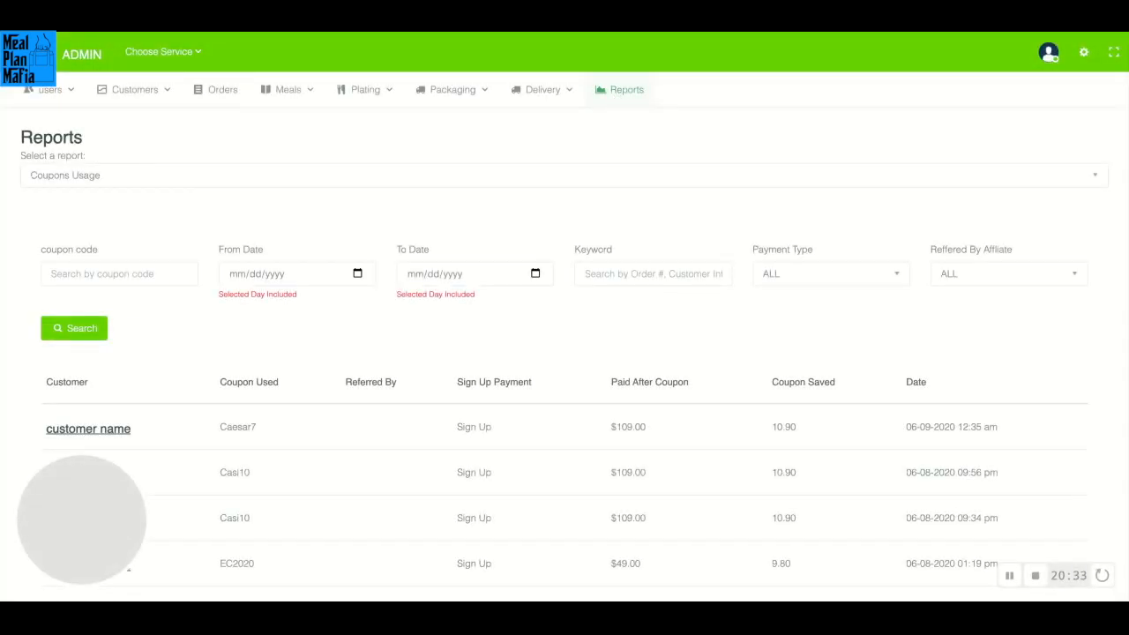
pyautogui.scroll(-6, 623, 394)
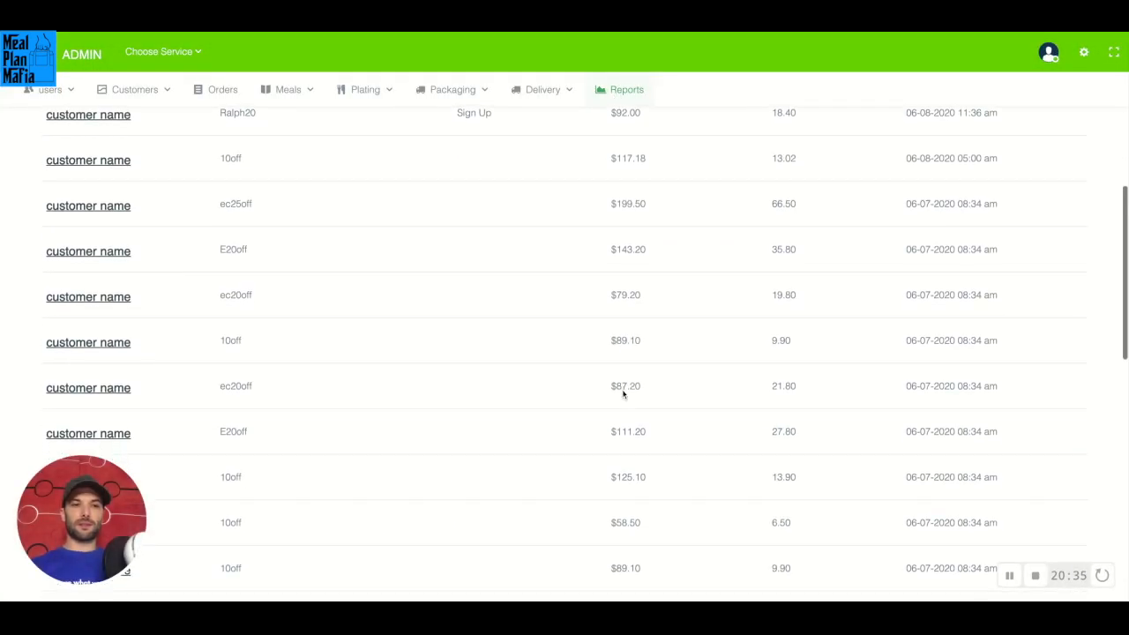
pyautogui.scroll(6, 622, 394)
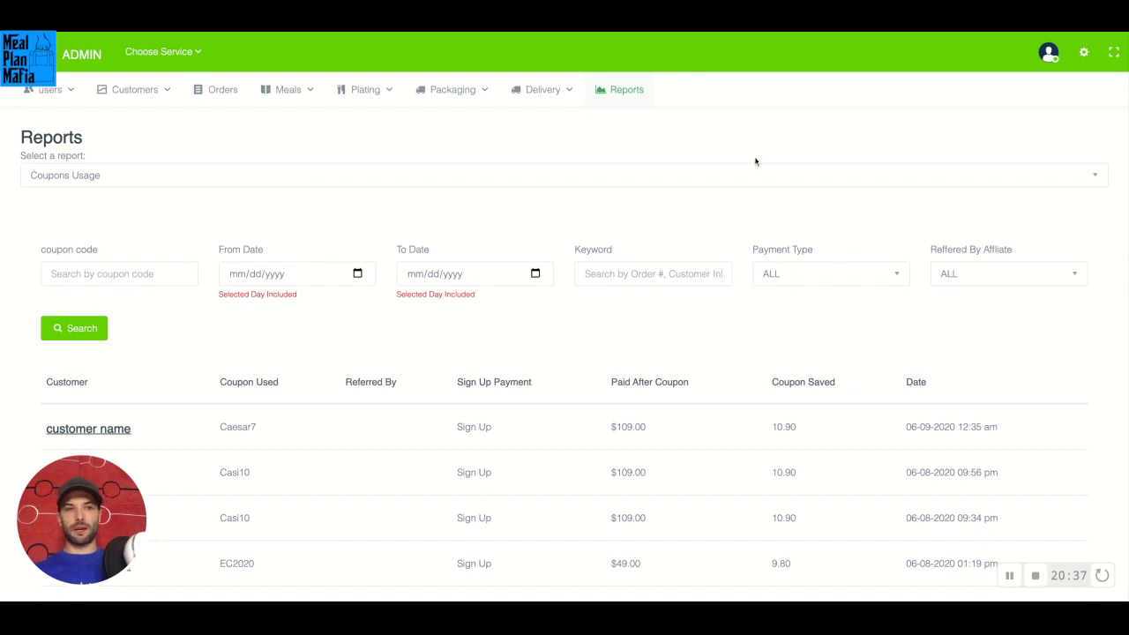